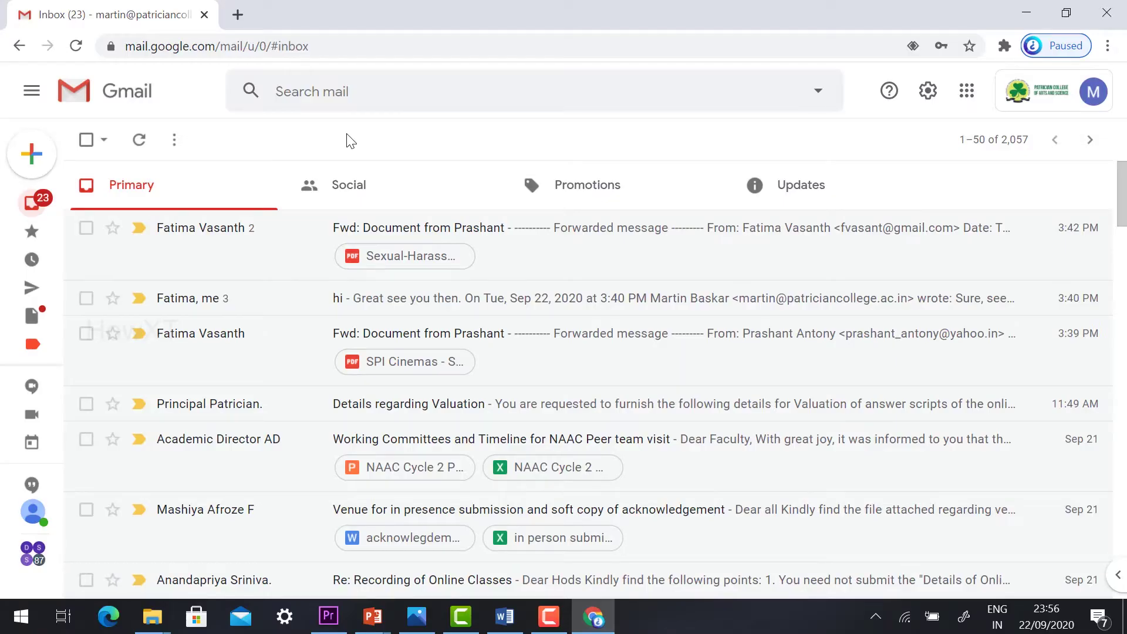
Open meet.google.com in a new tab from a Google search.
{"action": "left_click", "coordinate": [235, 13]}
{"action": "type", "text": "google"}
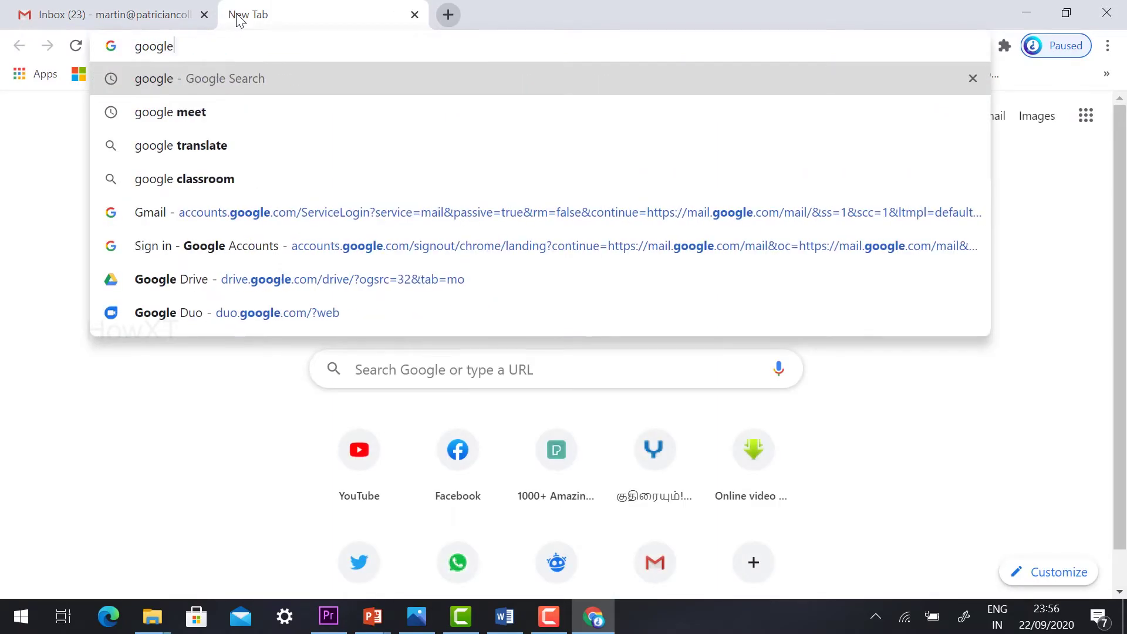
{"action": "left_click", "coordinate": [176, 112]}
{"action": "left_click", "coordinate": [208, 247]}
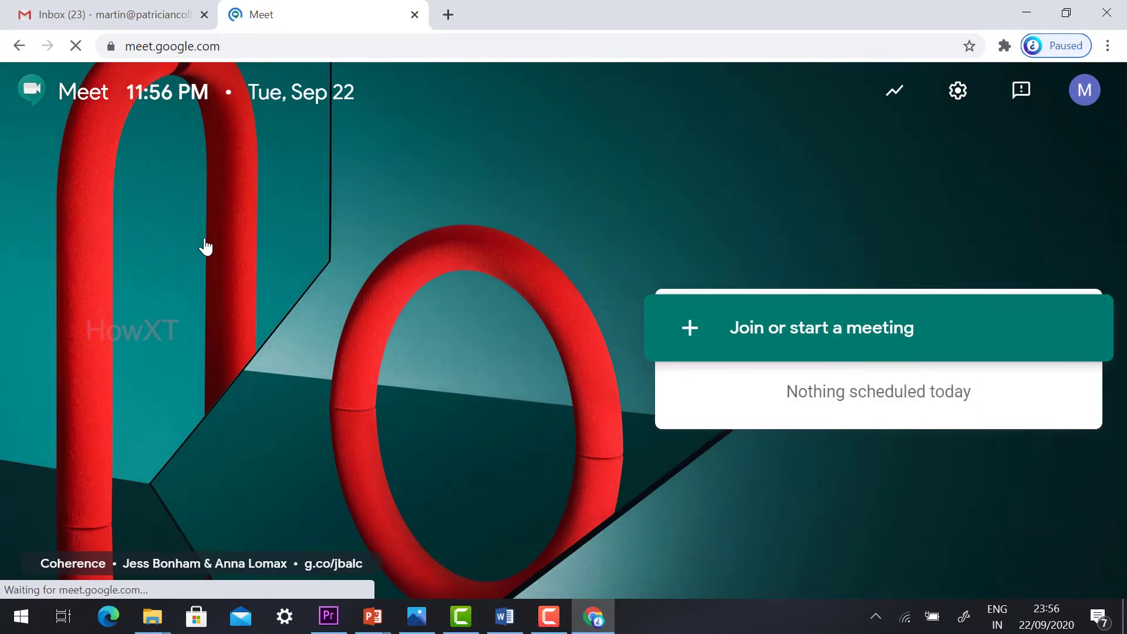
Join the ClassXII meeting and dismiss the Add others panel.
{"action": "left_click", "coordinate": [831, 339]}
{"action": "type", "text": "ClassXII"}
{"action": "key", "text": "Return"}
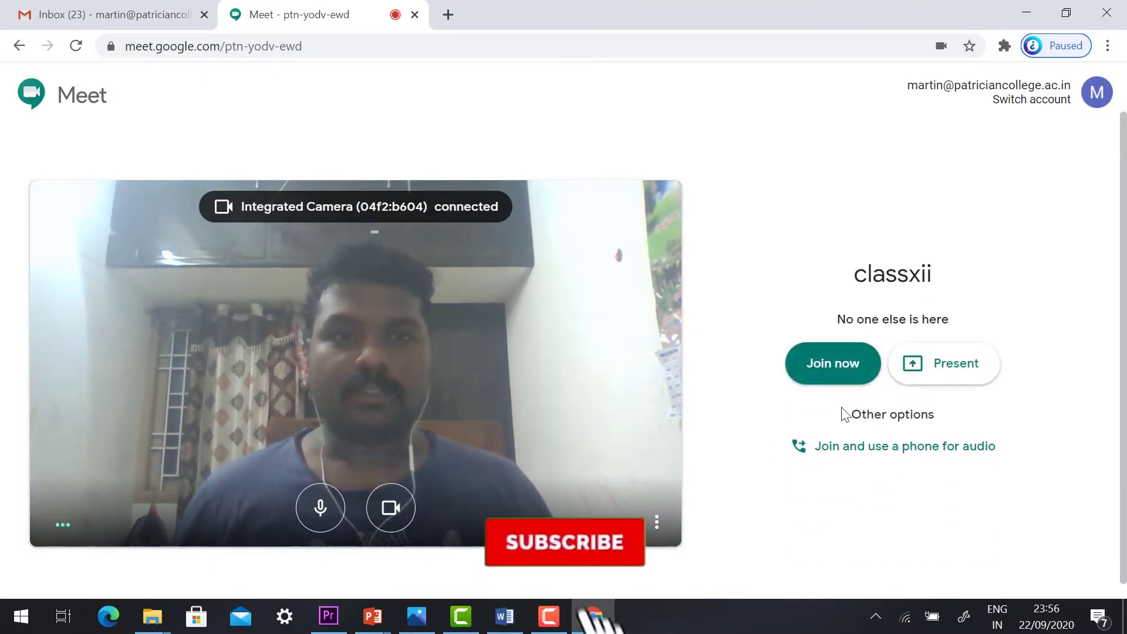
{"action": "left_click", "coordinate": [840, 365]}
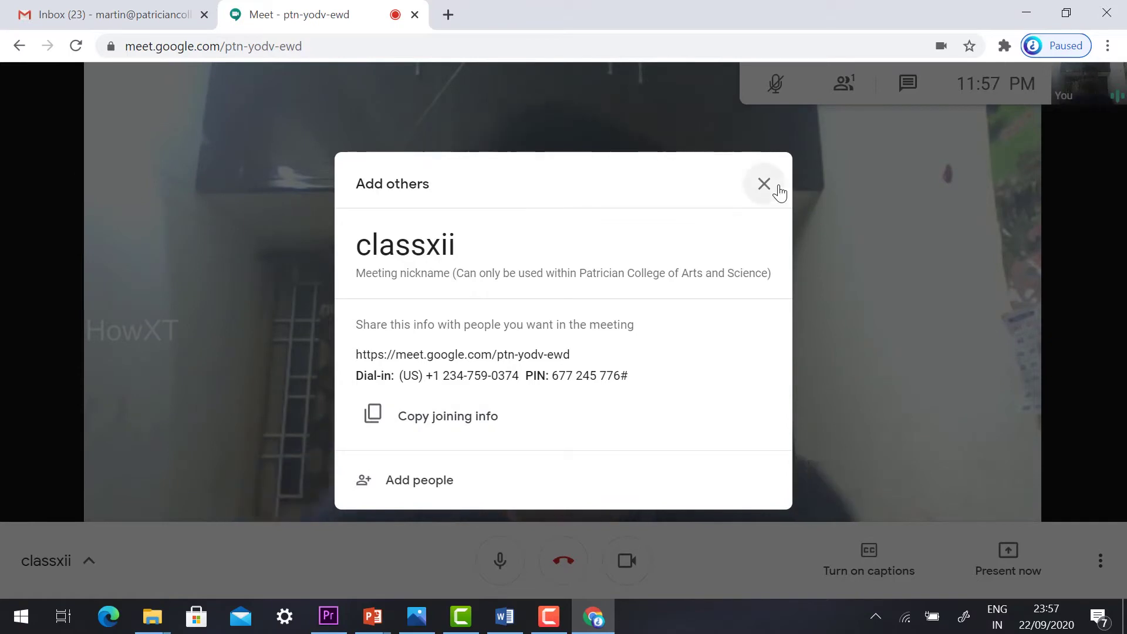
{"action": "left_click", "coordinate": [765, 184]}
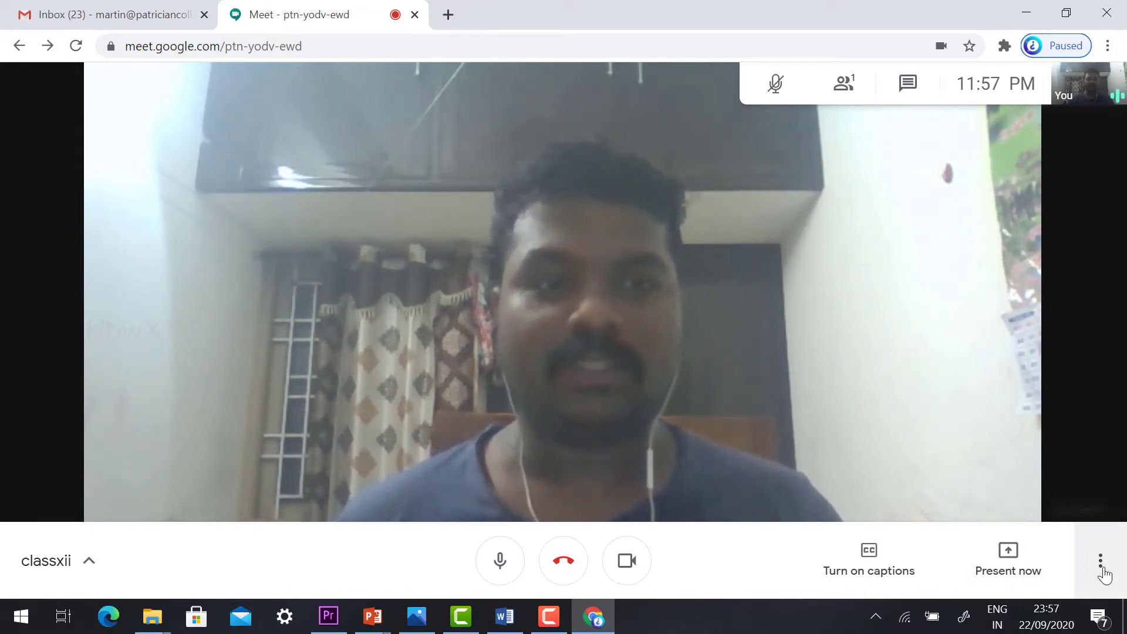
Start recording the classxii call and accept the recording consent prompt.
{"action": "left_click", "coordinate": [1103, 570]}
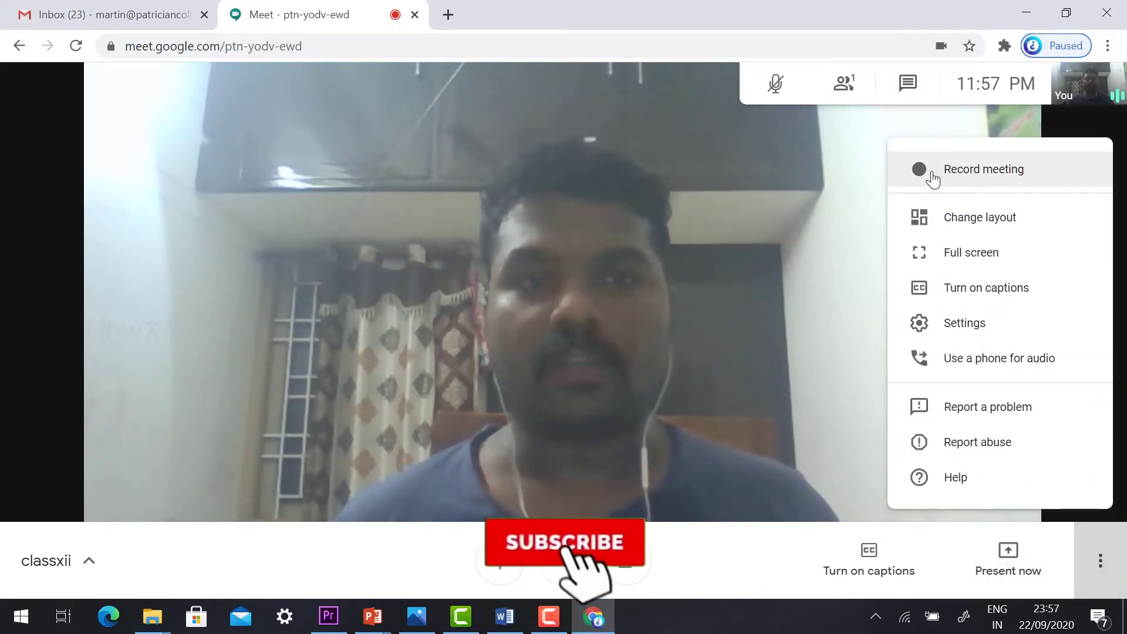
{"action": "left_click", "coordinate": [933, 176]}
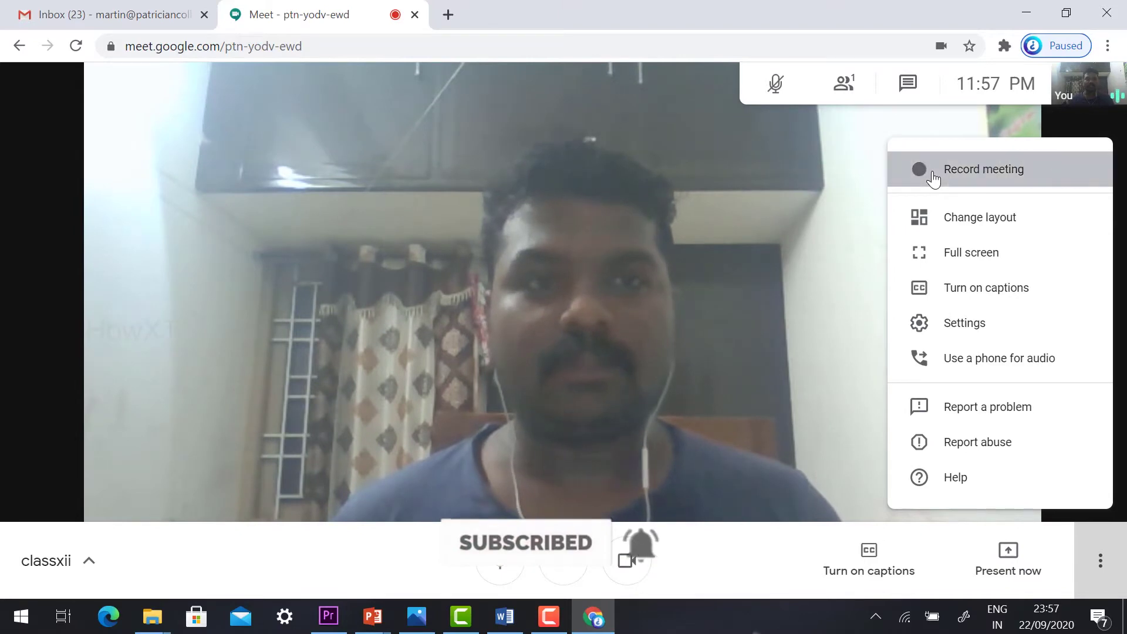
{"action": "left_click", "coordinate": [775, 410]}
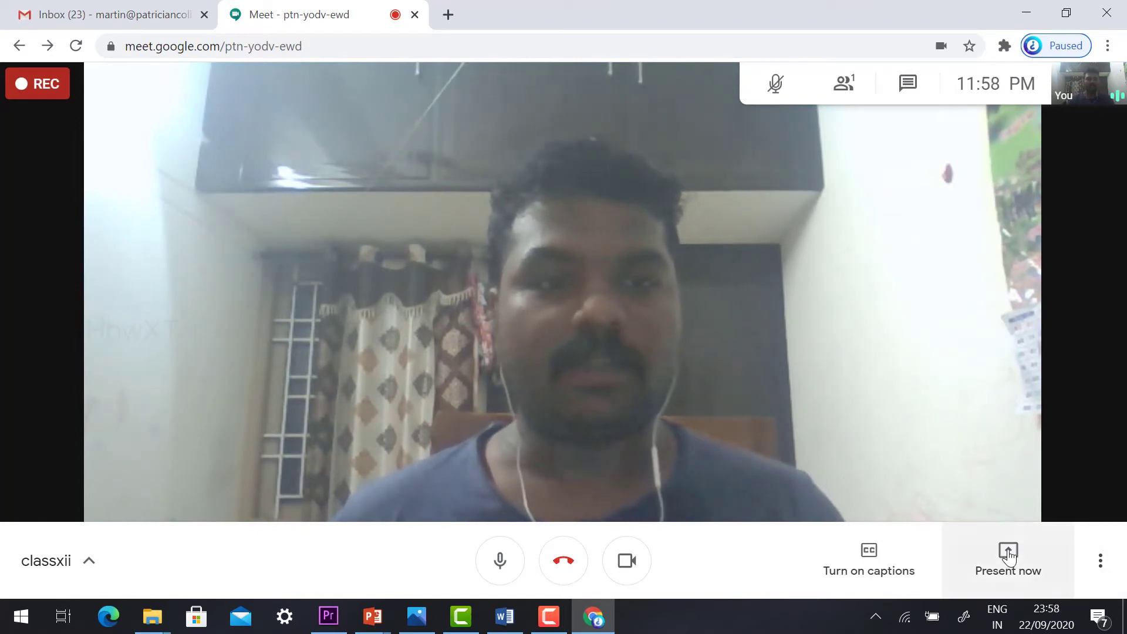
Present your entire screen, hide the sharing bar, and bring the 'permanet' PowerPoint deck forward.
{"action": "left_click", "coordinate": [1008, 558]}
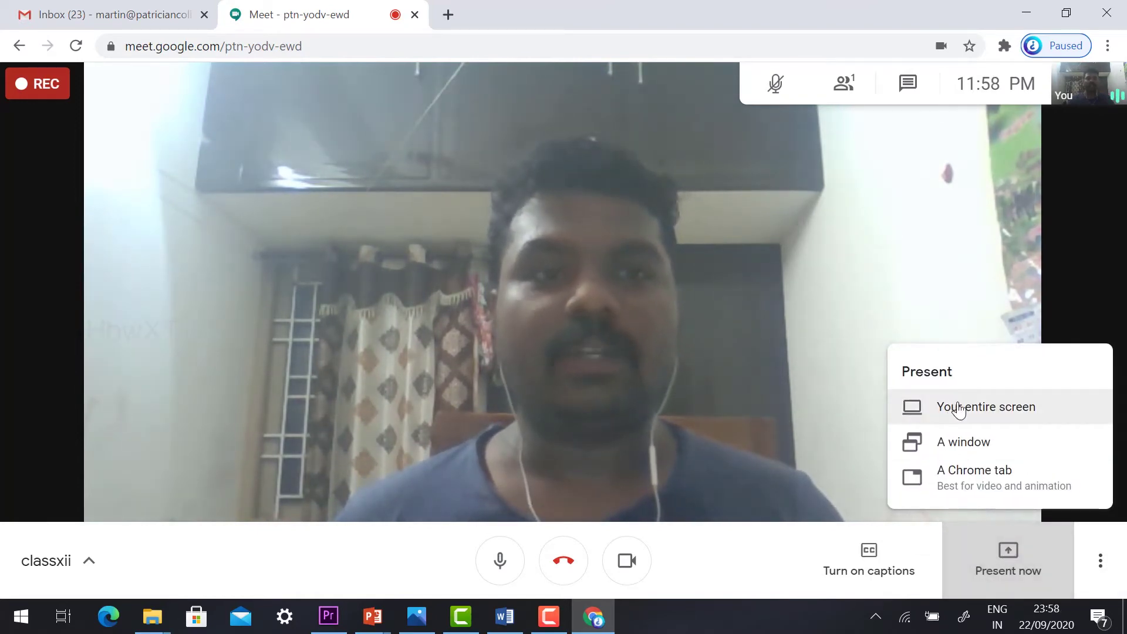
{"action": "left_click", "coordinate": [958, 409]}
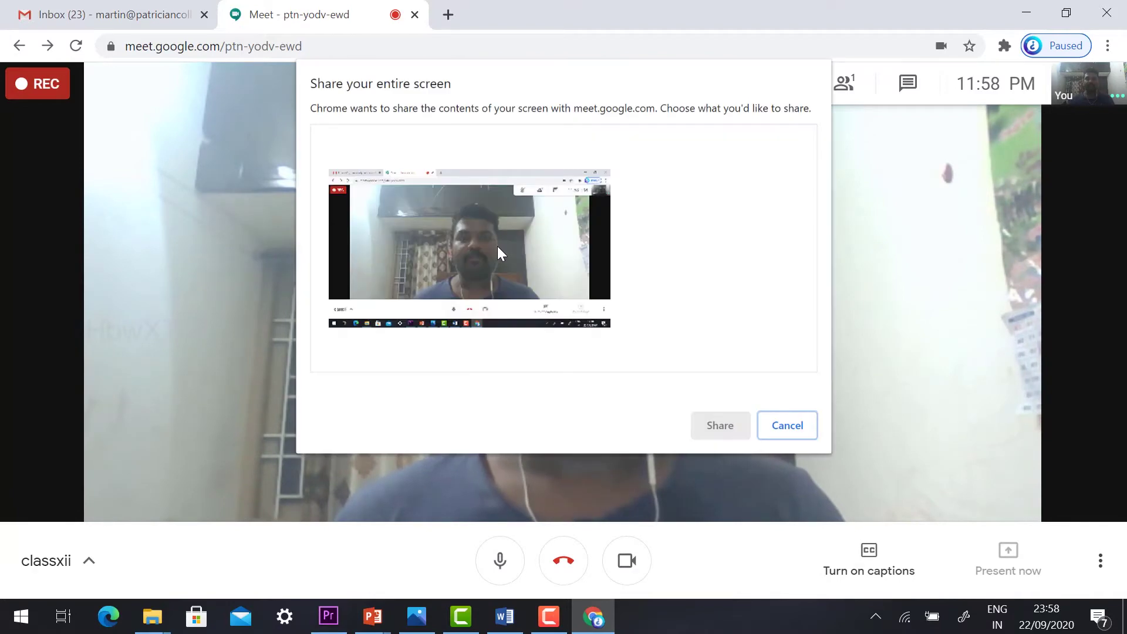
{"action": "left_click", "coordinate": [499, 253]}
{"action": "left_click", "coordinate": [723, 431]}
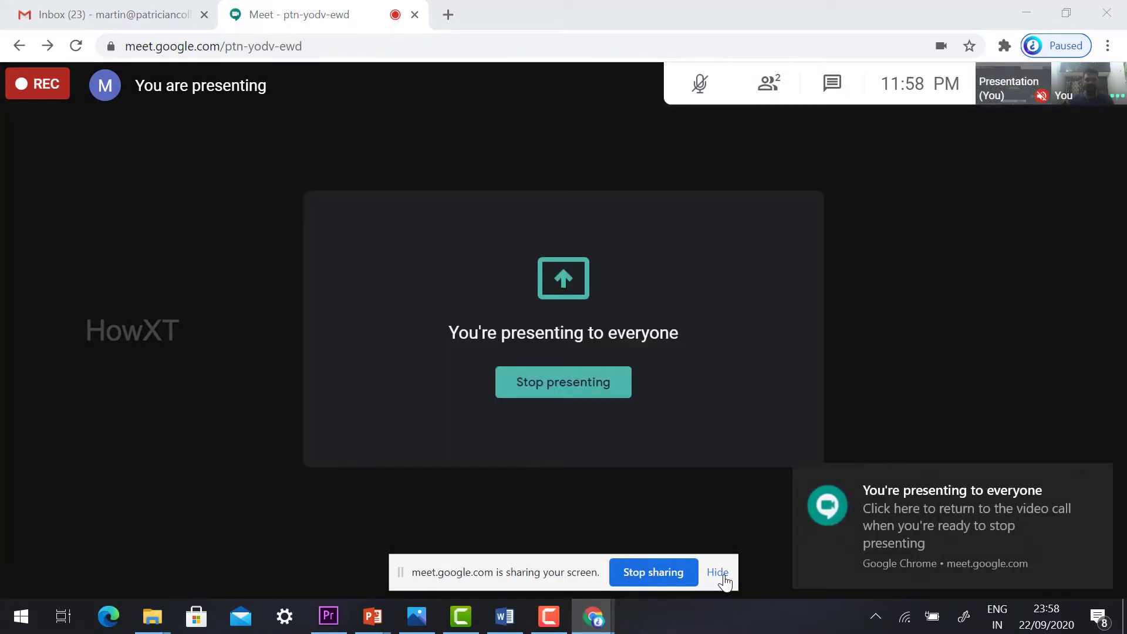
{"action": "left_click", "coordinate": [723, 575]}
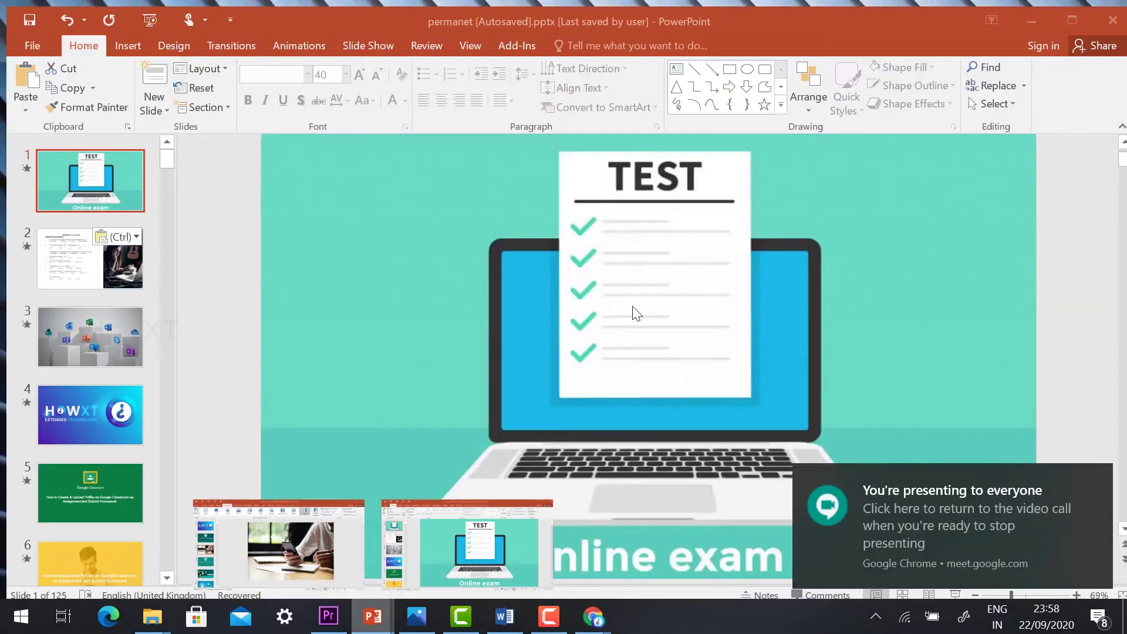
{"action": "left_click", "coordinate": [470, 546]}
Run the PowerPoint slide show through the first slides, then stop presenting in Meet.
{"action": "left_click", "coordinate": [1094, 483]}
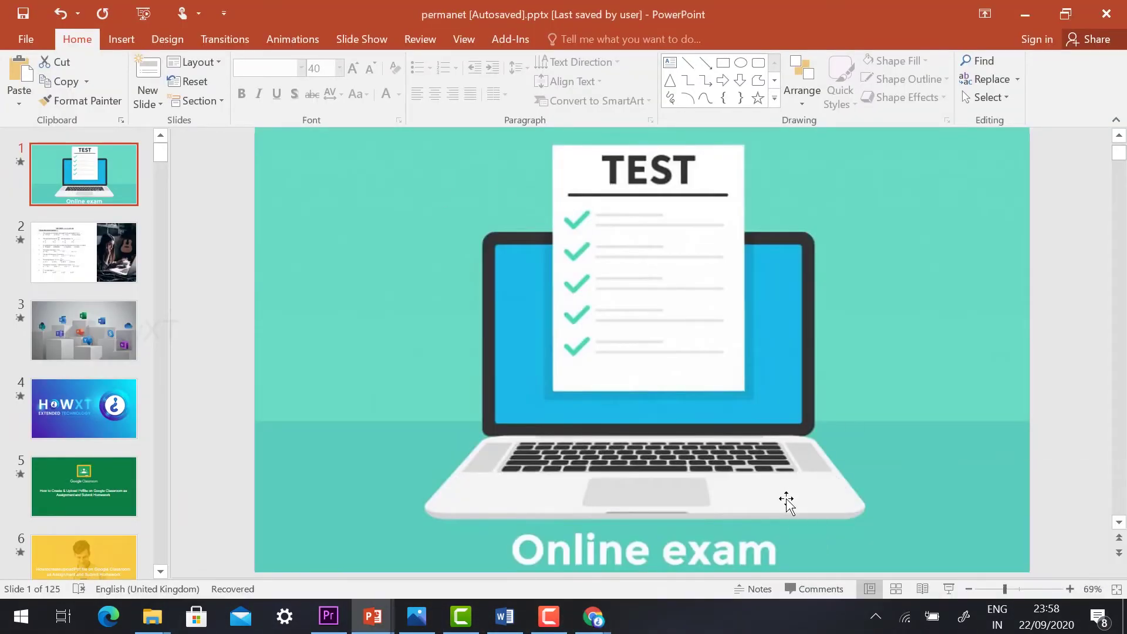
{"action": "left_click", "coordinate": [947, 589]}
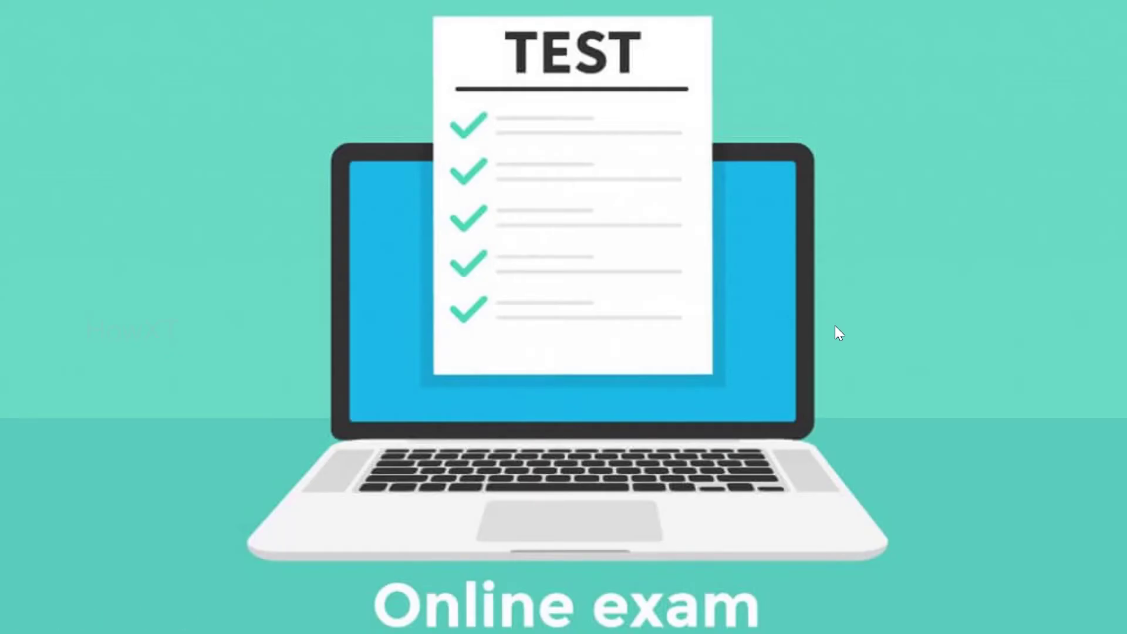
{"action": "left_click", "coordinate": [835, 325]}
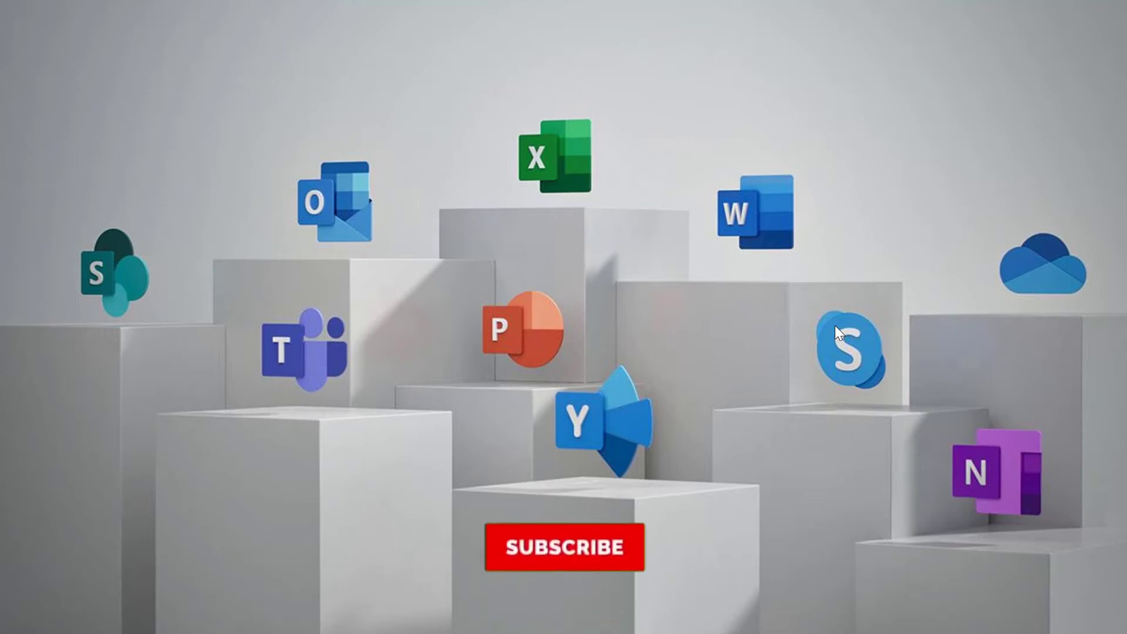
{"action": "key", "text": "Escape"}
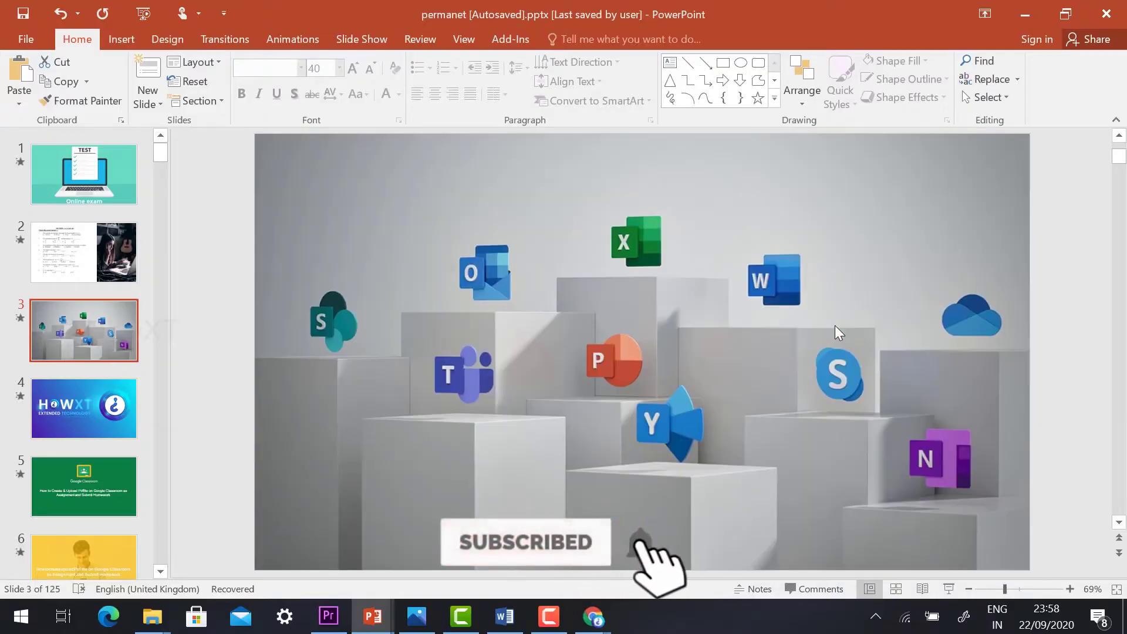
{"action": "key", "text": "alt+Tab"}
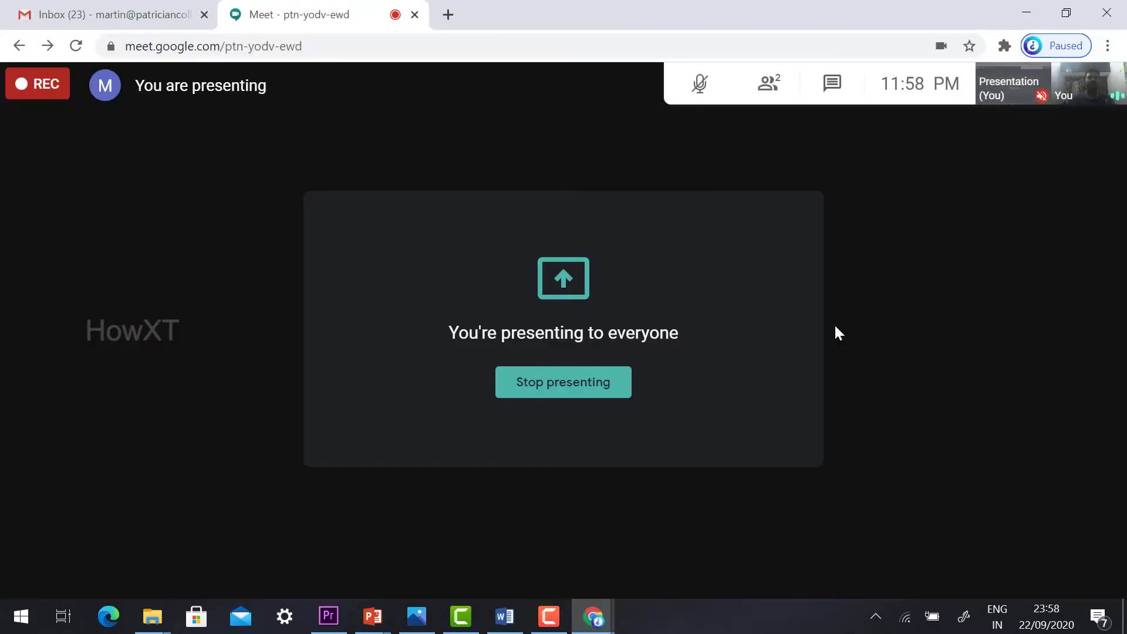
{"action": "left_click", "coordinate": [573, 388]}
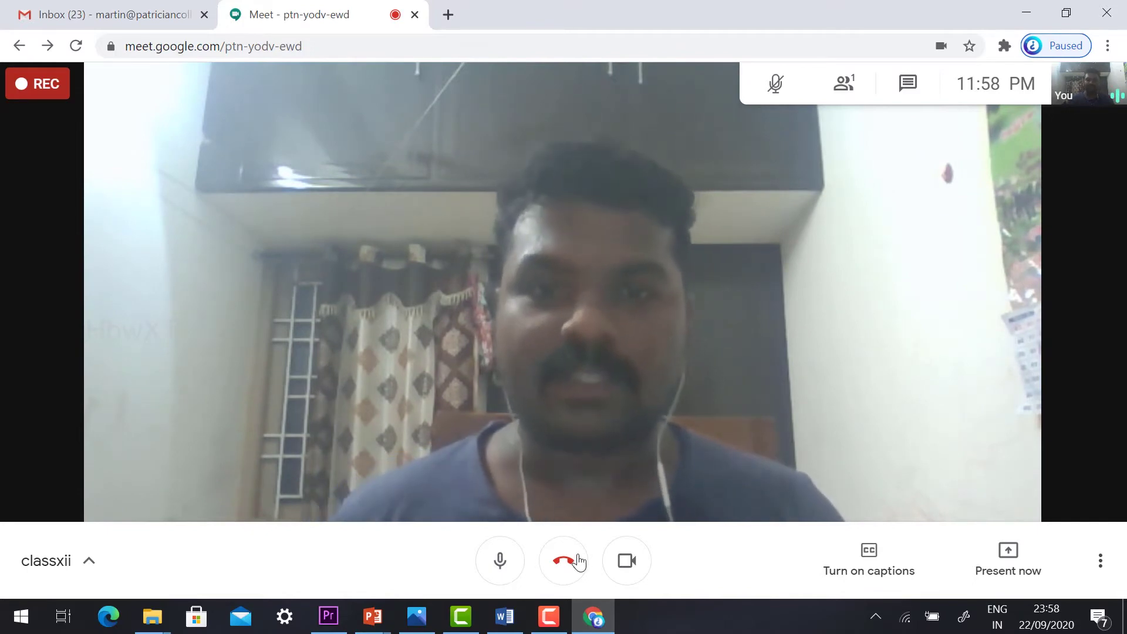
Stop recording the classxii call and confirm so it saves to Drive.
{"action": "left_click", "coordinate": [1101, 563]}
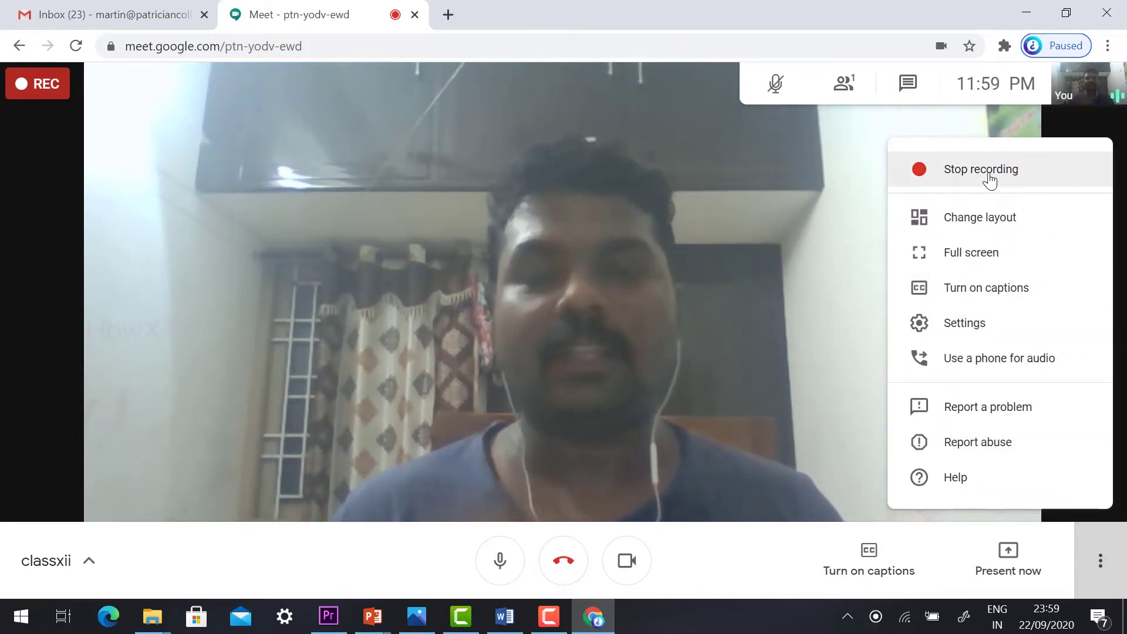
{"action": "left_click", "coordinate": [991, 179]}
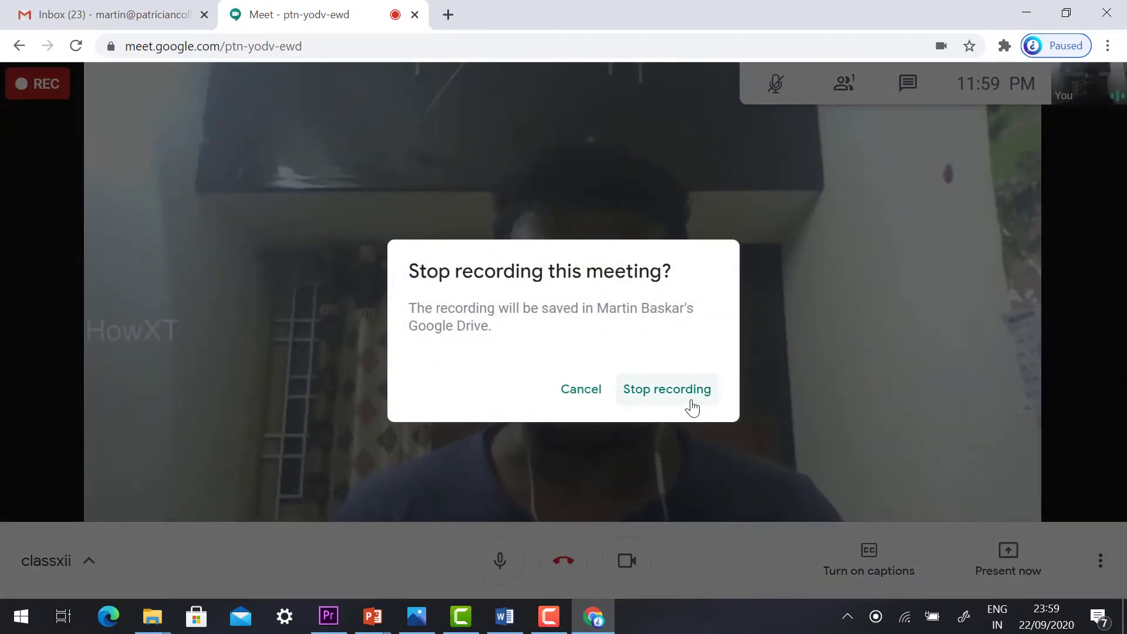
{"action": "left_click", "coordinate": [689, 401]}
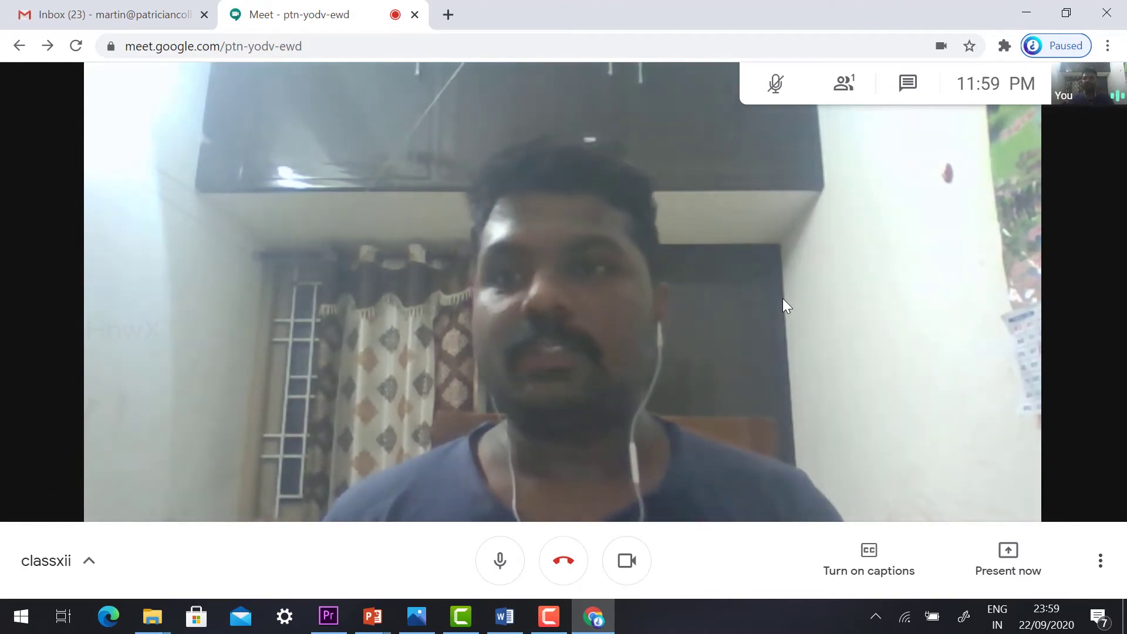
Switch to Gmail and look through the Social, Promotions, Updates and Primary categories.
{"action": "left_click", "coordinate": [87, 9]}
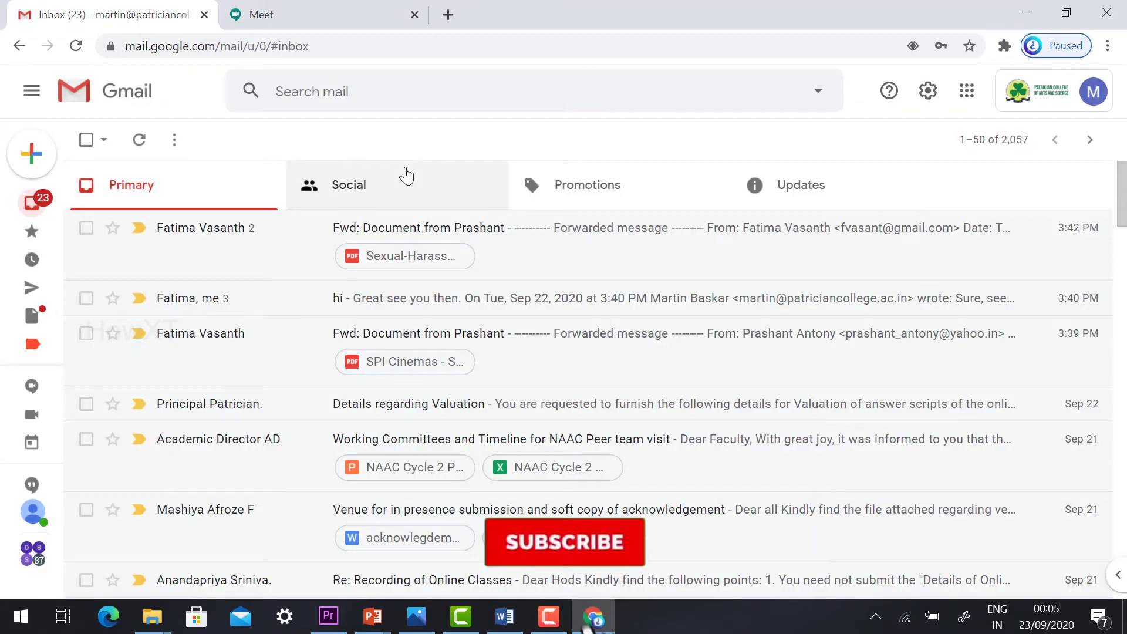
{"action": "left_click", "coordinate": [406, 175]}
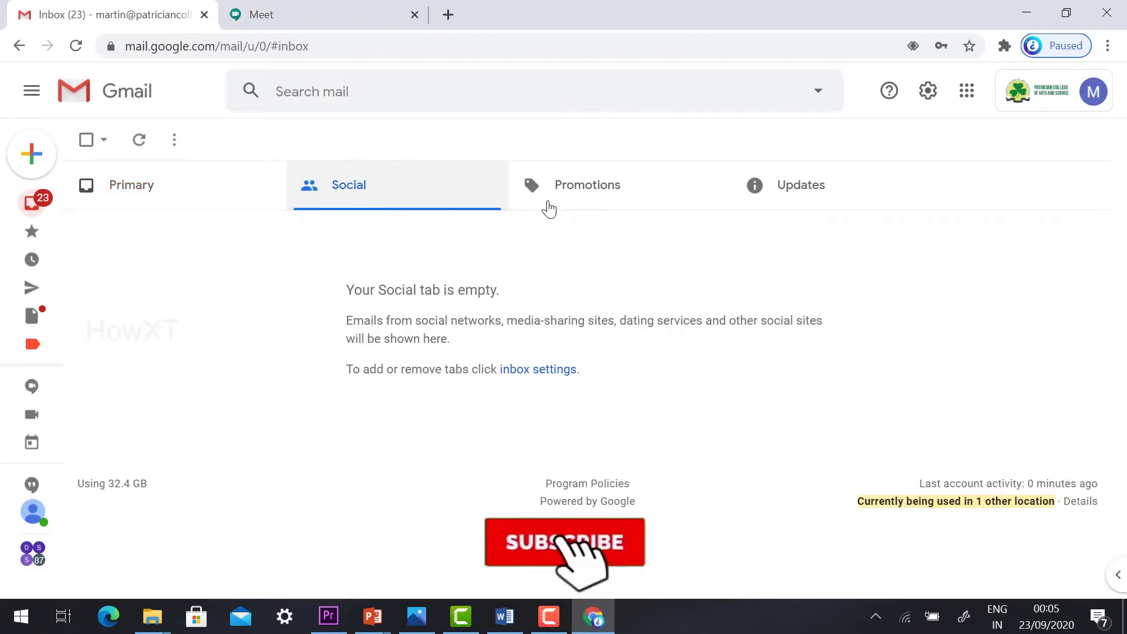
{"action": "left_click", "coordinate": [611, 196]}
{"action": "left_click", "coordinate": [805, 194]}
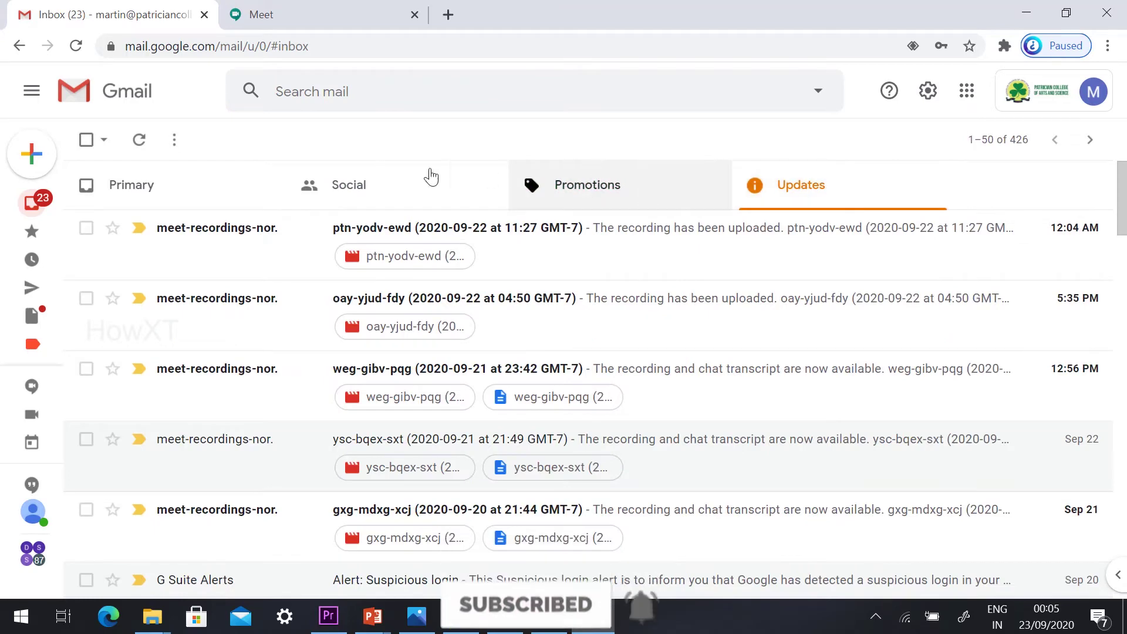
{"action": "left_click", "coordinate": [164, 182]}
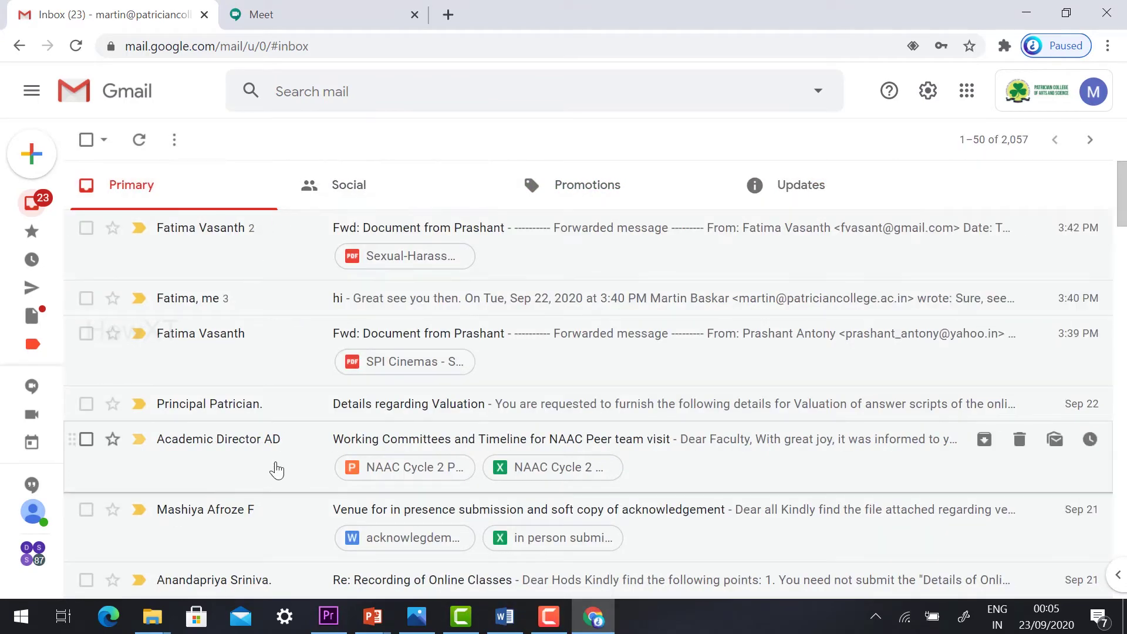
Show the Updates category and open the ptn-yodv-ewd recording email.
{"action": "scroll", "coordinate": [269, 435], "scroll_direction": "down", "scroll_amount": 4}
{"action": "scroll", "coordinate": [269, 418], "scroll_direction": "up", "scroll_amount": 5}
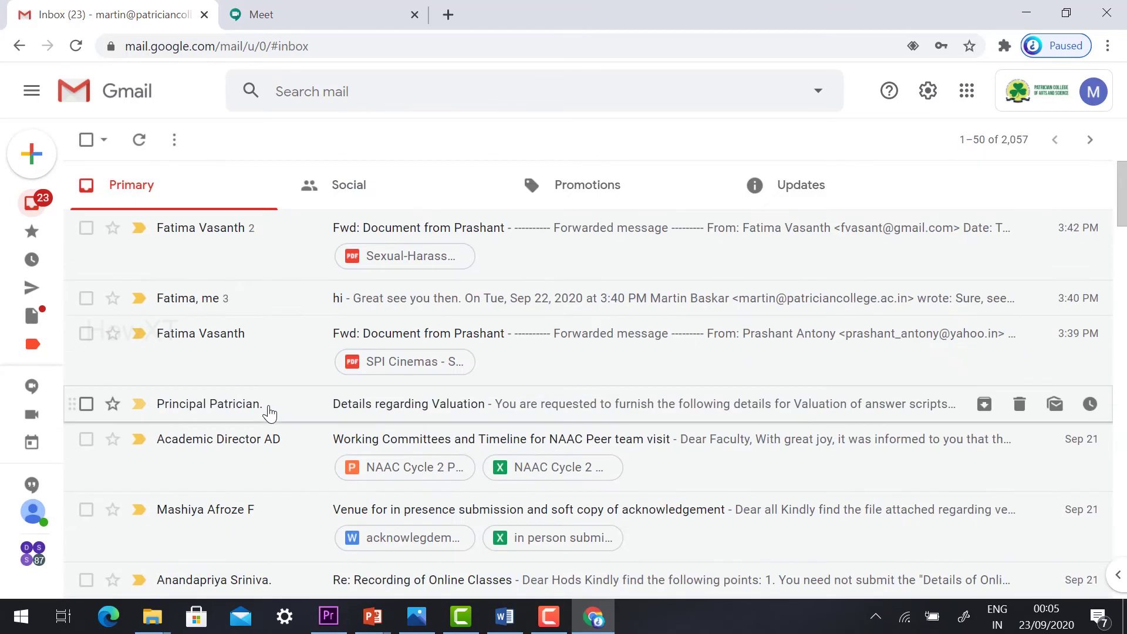
{"action": "left_click", "coordinate": [362, 190]}
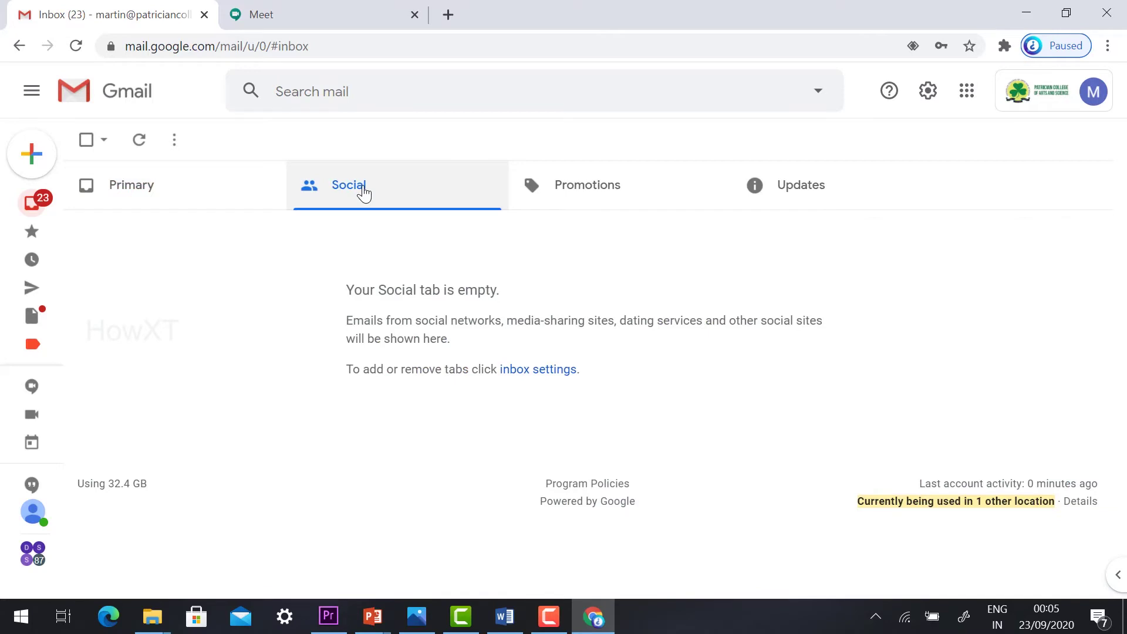
{"action": "left_click", "coordinate": [811, 195]}
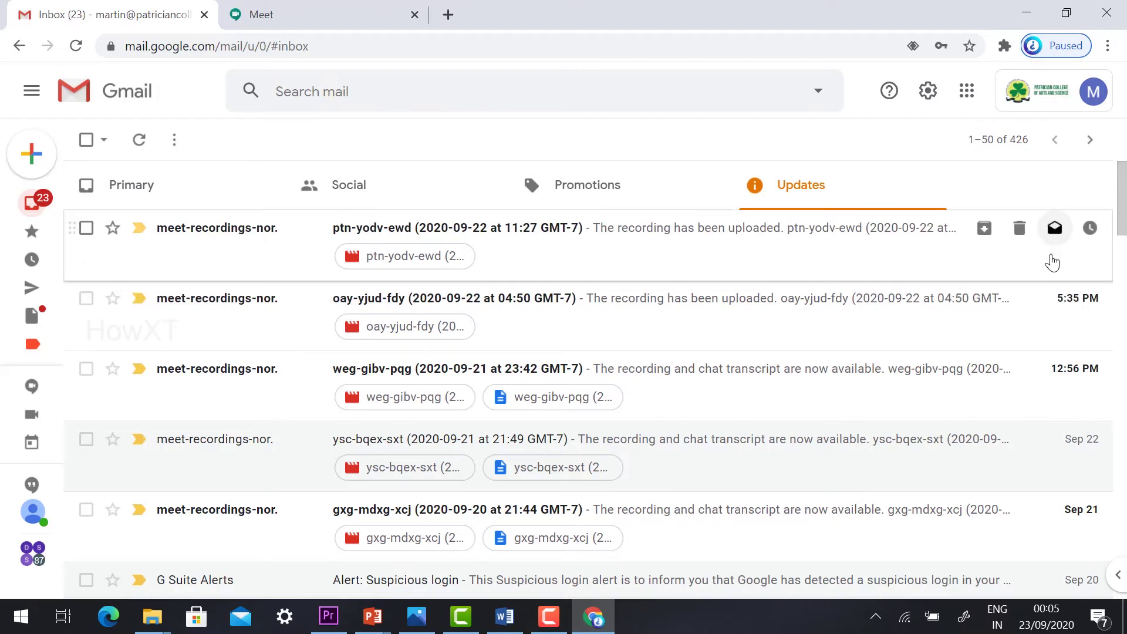
{"action": "left_click", "coordinate": [555, 263]}
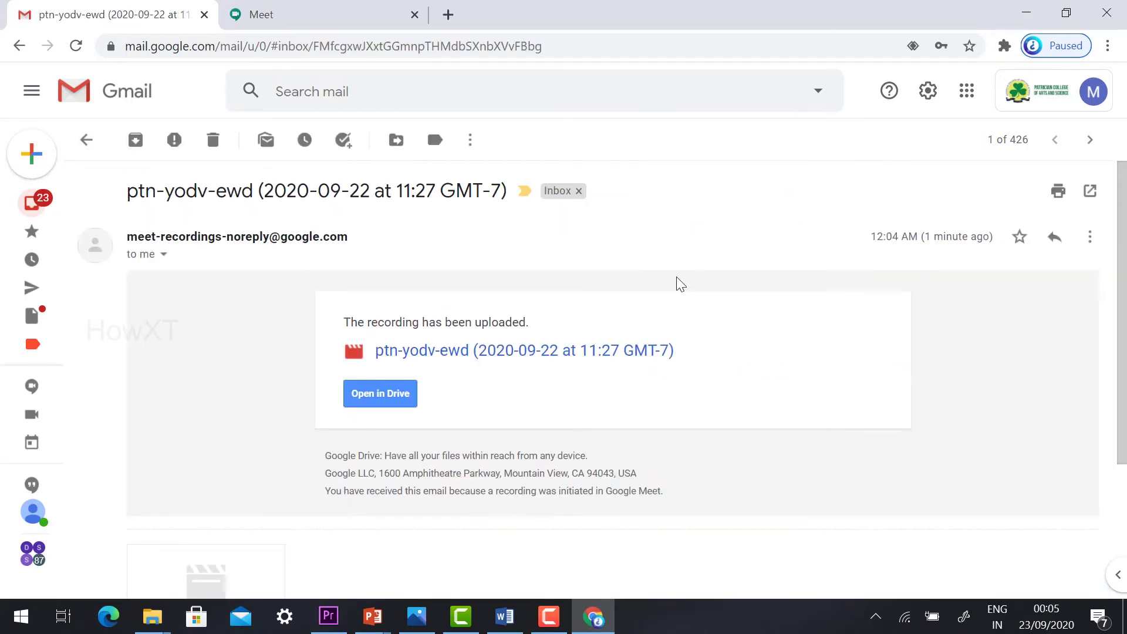
Play the 1:26 recording attachment, skim it to about 0:58, then close the preview.
{"action": "scroll", "coordinate": [681, 284], "scroll_direction": "down", "scroll_amount": 3}
{"action": "mouse_move", "coordinate": [167, 392]}
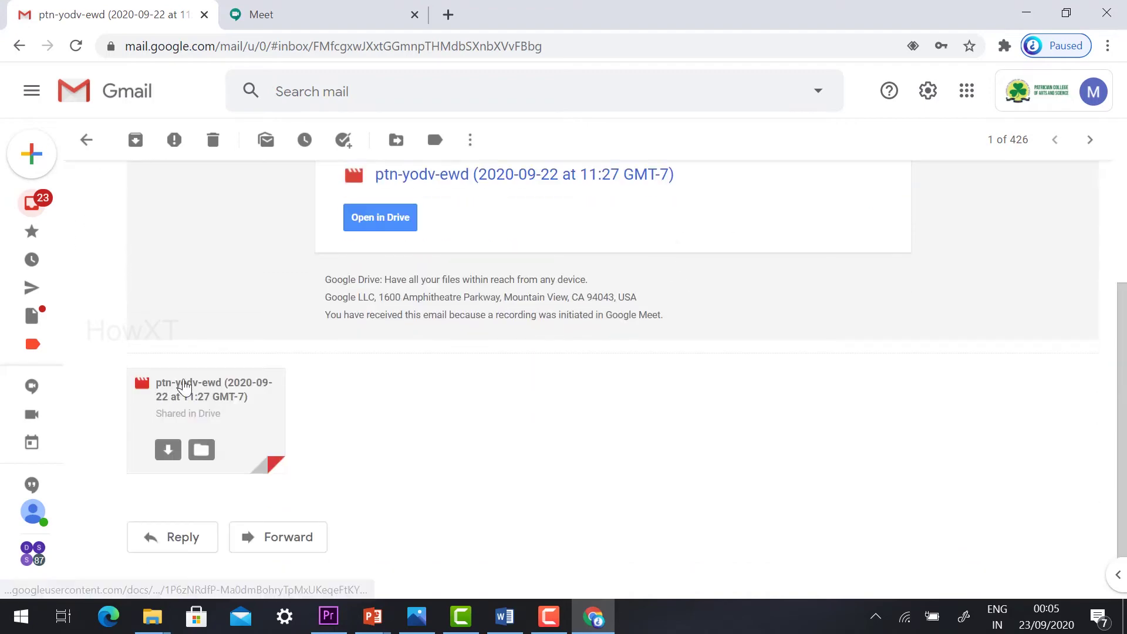
{"action": "scroll", "coordinate": [380, 377], "scroll_direction": "up", "scroll_amount": 2}
{"action": "scroll", "coordinate": [322, 334], "scroll_direction": "down", "scroll_amount": 3}
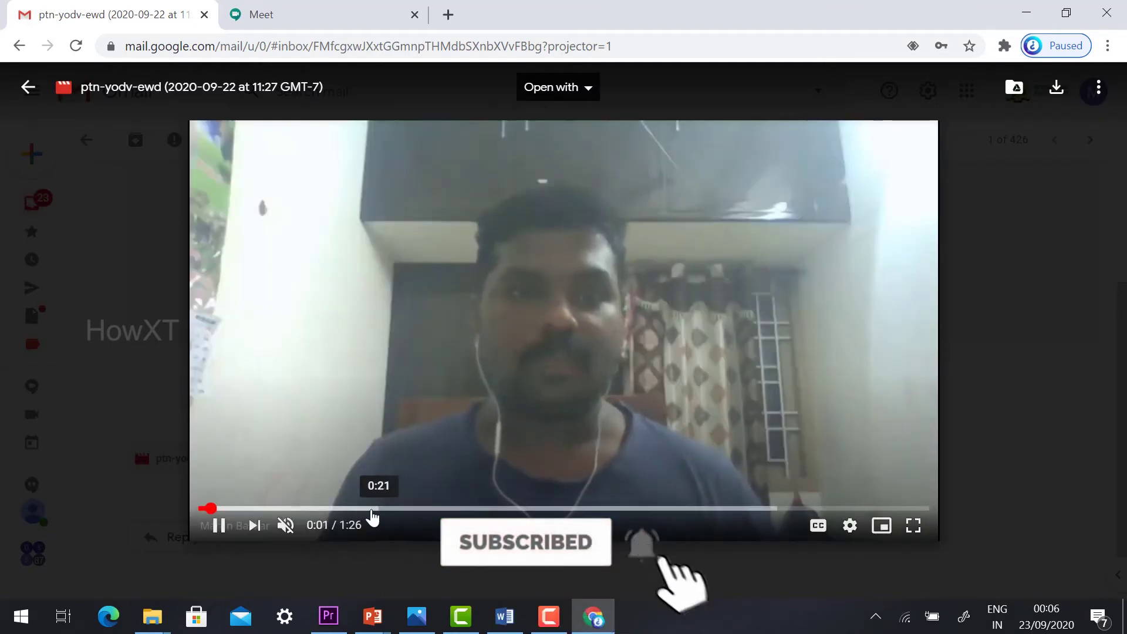
{"action": "left_click_drag", "start_coordinate": [354, 508], "coordinate": [498, 508]}
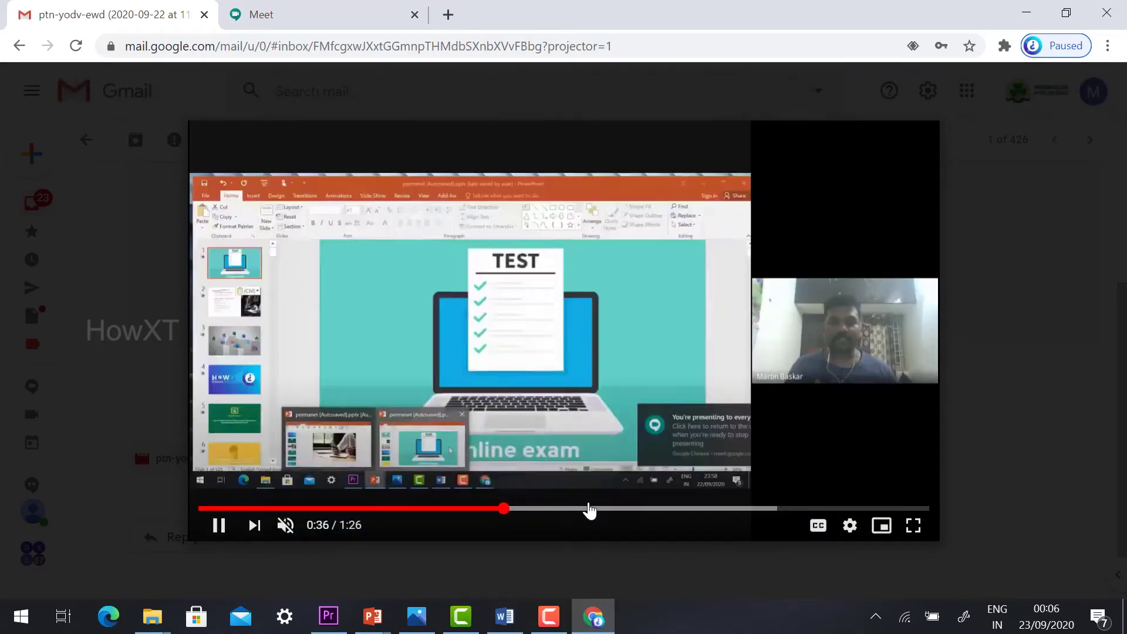
{"action": "left_click", "coordinate": [588, 508]}
{"action": "left_click_drag", "start_coordinate": [686, 508], "coordinate": [773, 508]}
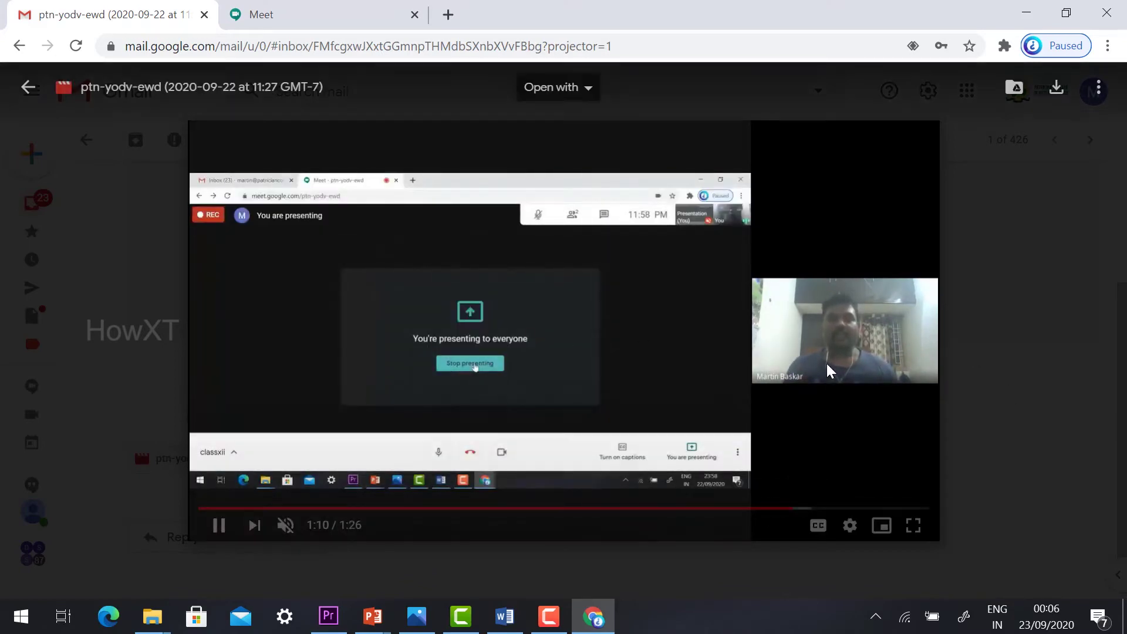
{"action": "left_click", "coordinate": [690, 511]}
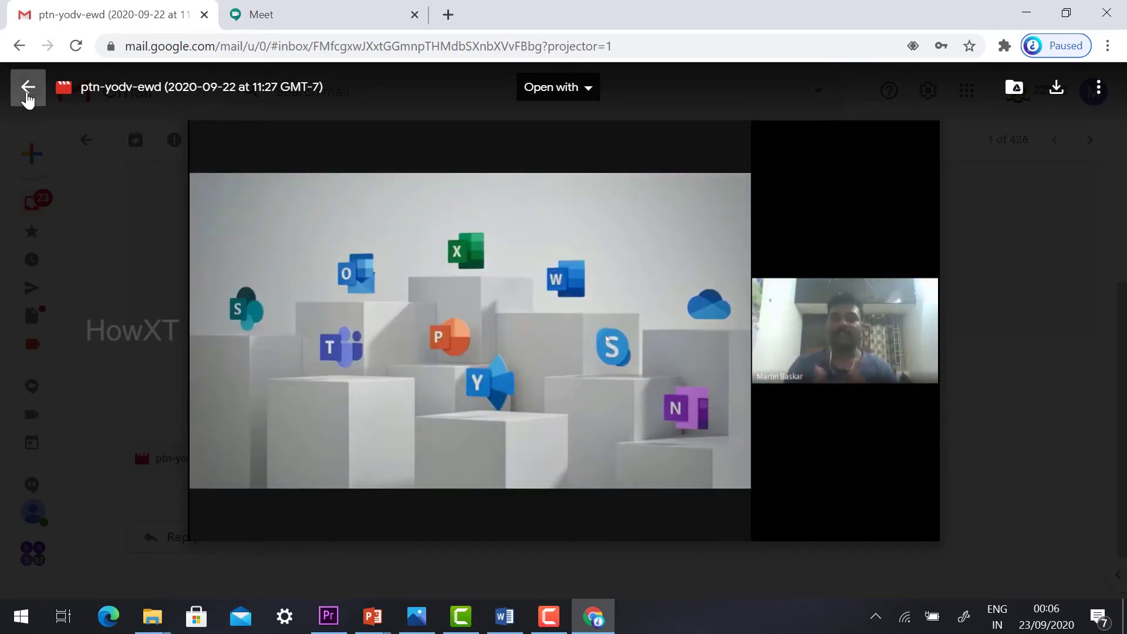
{"action": "left_click", "coordinate": [28, 88]}
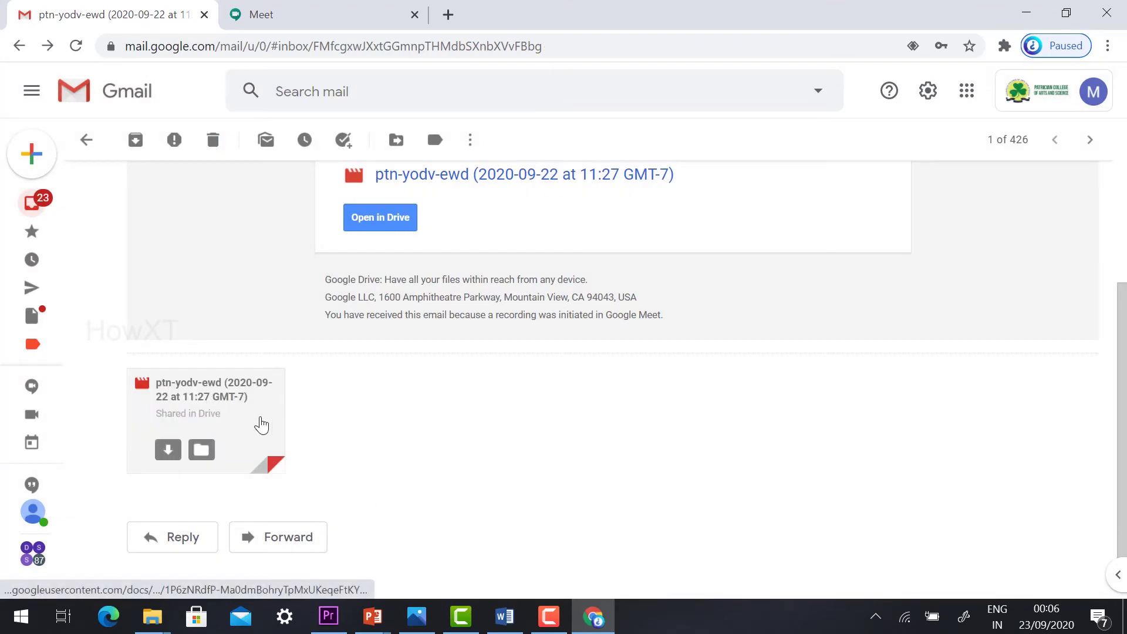
Reopen the ptn-yodv-ewd email from the Updates category after briefly previewing its attachment.
{"action": "left_click", "coordinate": [234, 395]}
{"action": "left_click", "coordinate": [165, 179]}
{"action": "scroll", "coordinate": [201, 323], "scroll_direction": "up", "scroll_amount": 3}
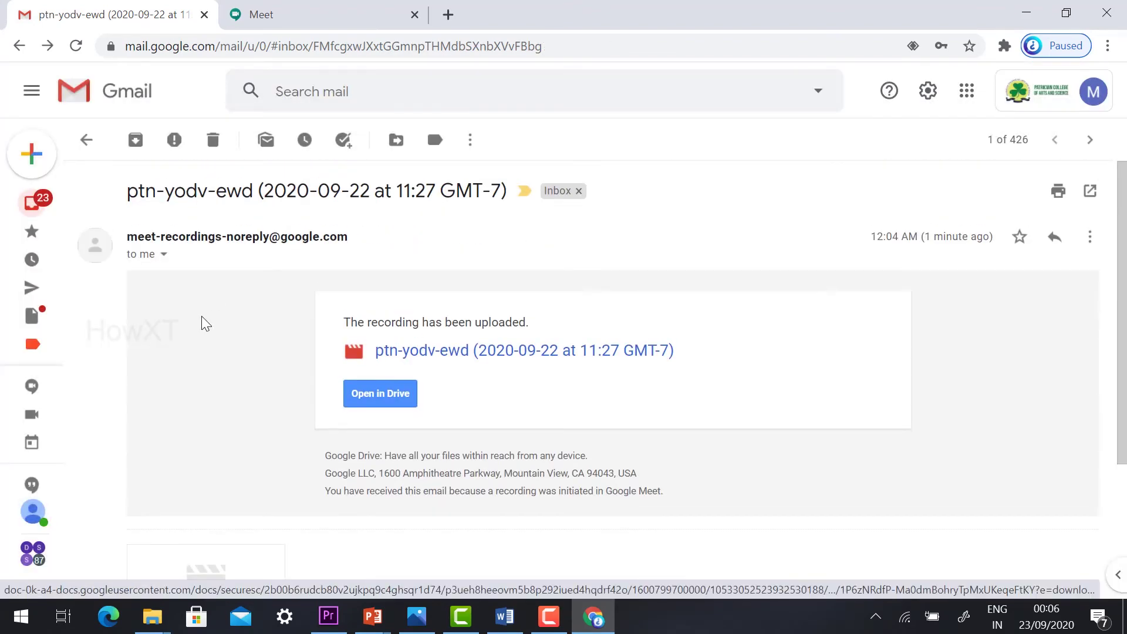
{"action": "left_click", "coordinate": [86, 139]}
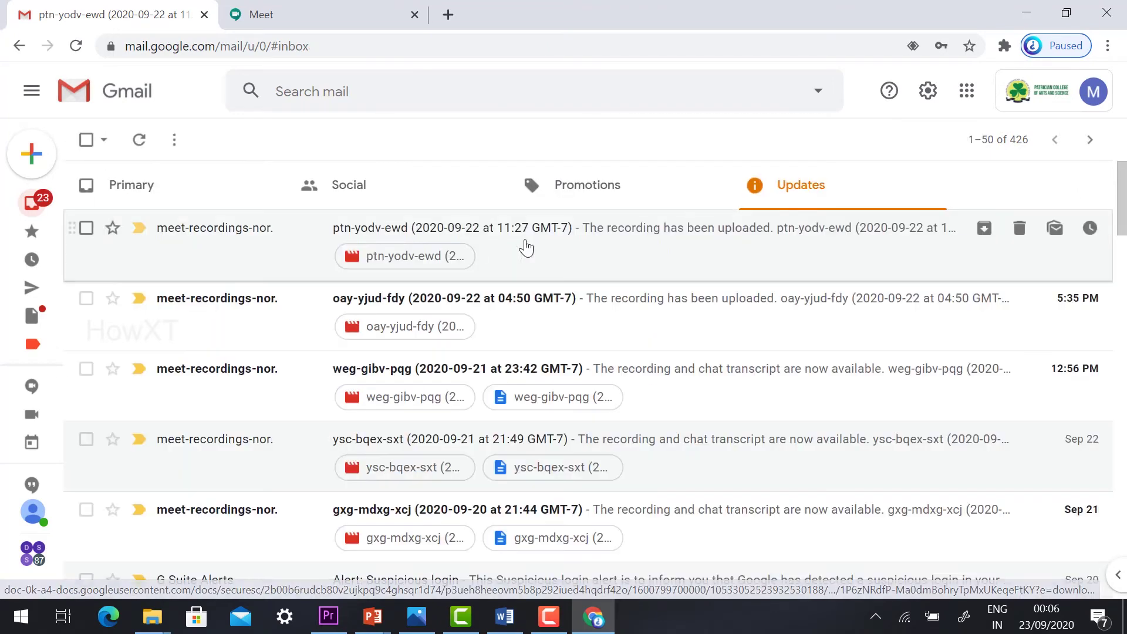
{"action": "left_click", "coordinate": [151, 196]}
{"action": "left_click", "coordinate": [800, 185]}
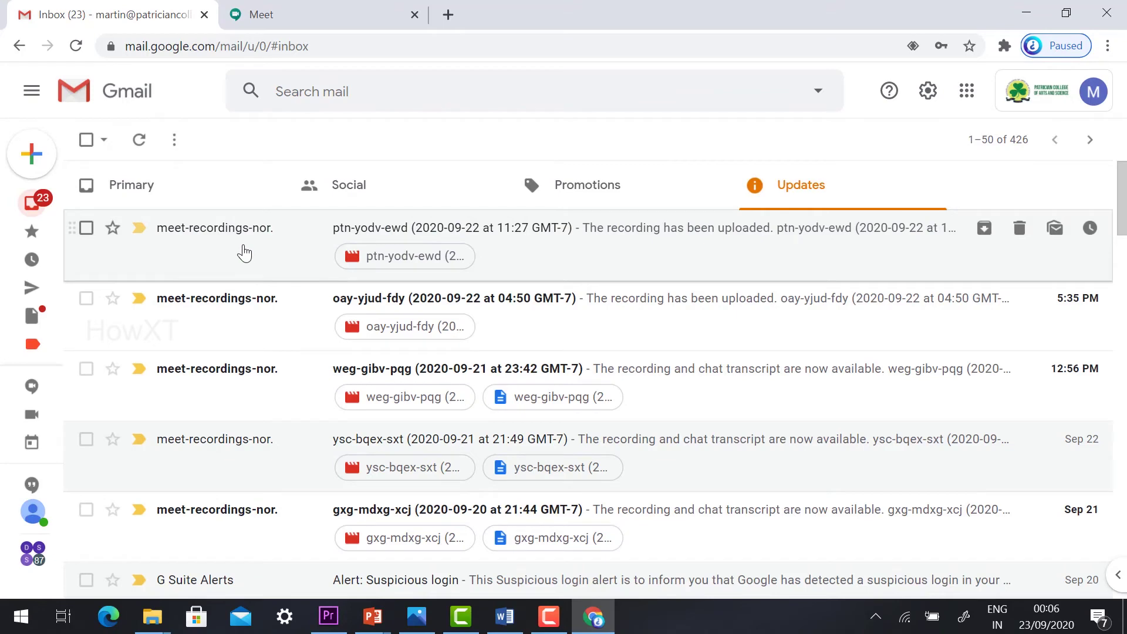
{"action": "left_click", "coordinate": [566, 266]}
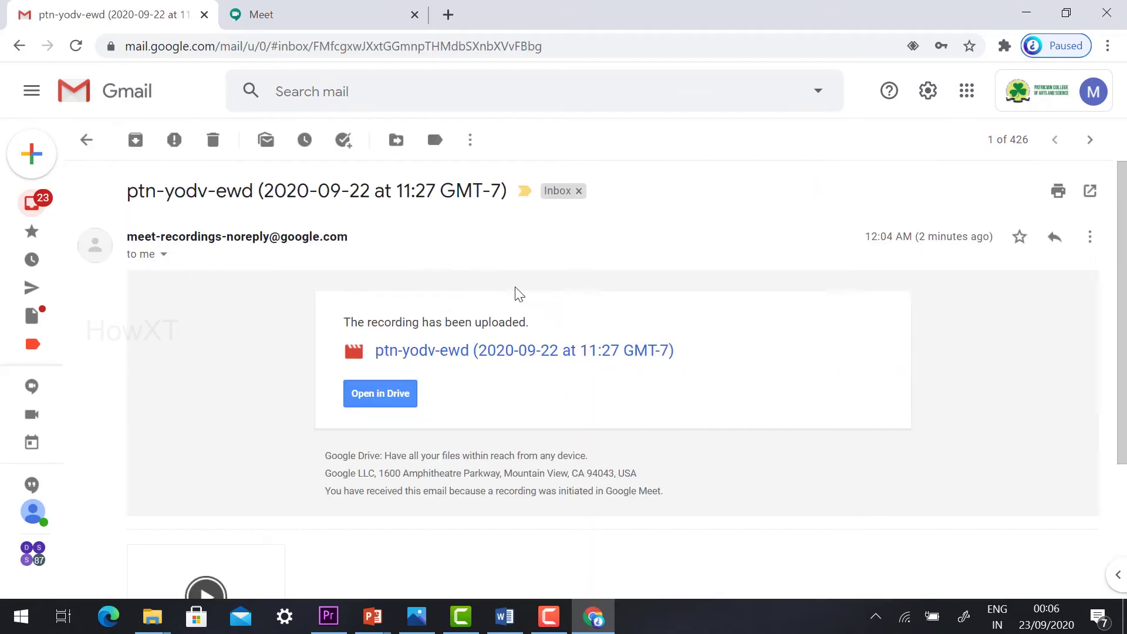
{"action": "scroll", "coordinate": [473, 269], "scroll_direction": "down", "scroll_amount": 3}
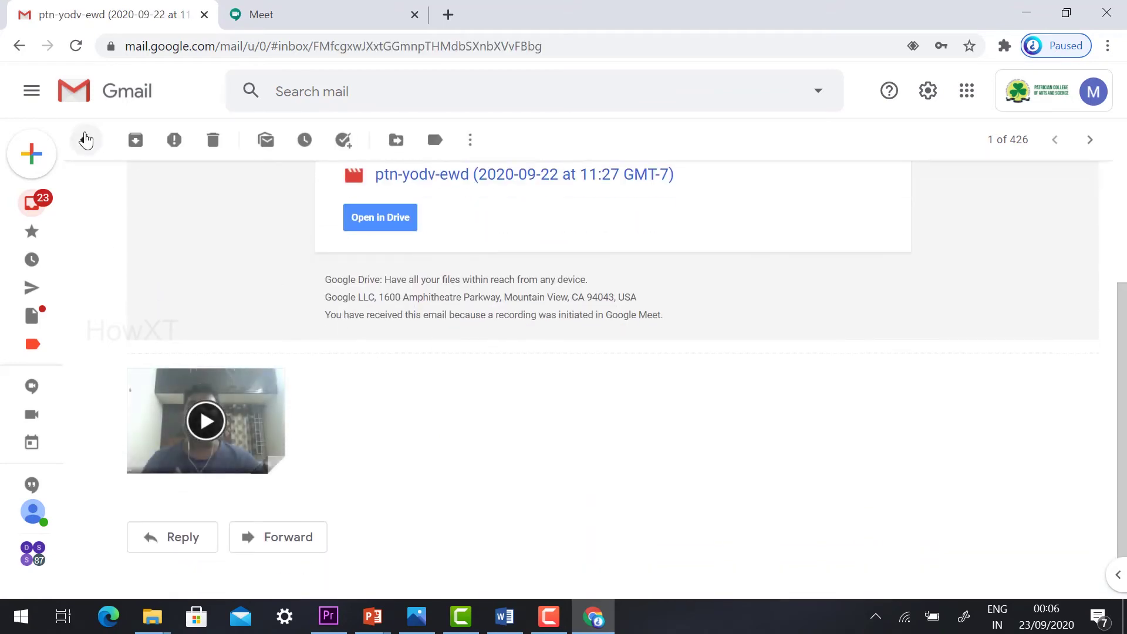
Check the oay-yjud-fdy and weg-gibv-pqg emails, previewing the weg-gibv-pqg chat transcript.
{"action": "left_click", "coordinate": [84, 140]}
{"action": "left_click", "coordinate": [182, 332]}
{"action": "scroll", "coordinate": [345, 410], "scroll_direction": "down", "scroll_amount": 3}
{"action": "left_click", "coordinate": [84, 140]}
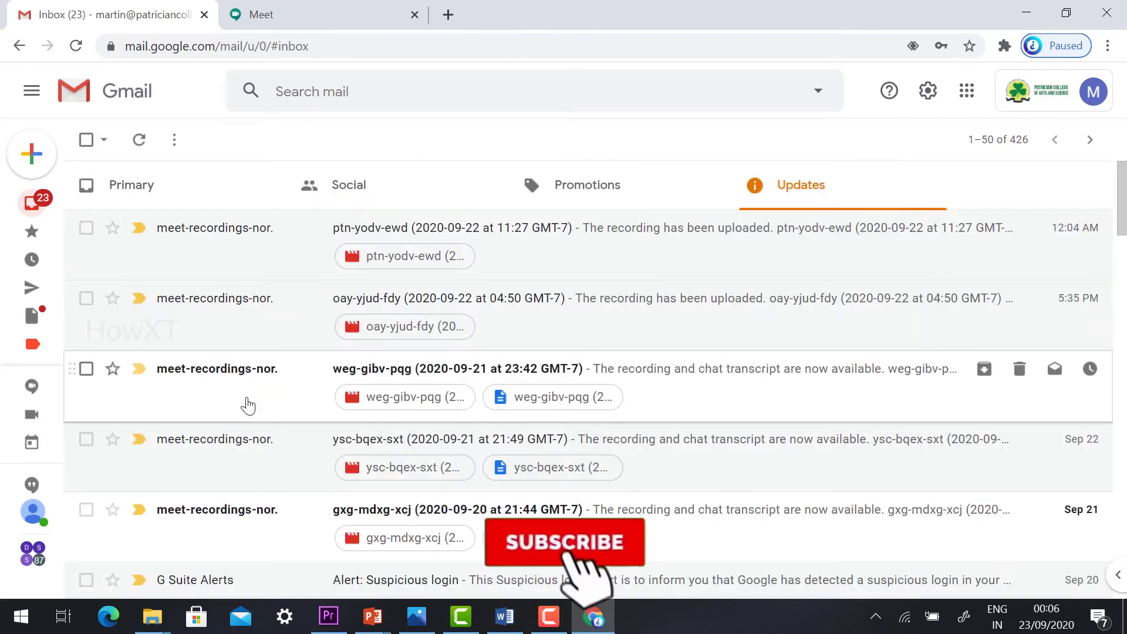
{"action": "left_click", "coordinate": [246, 405]}
{"action": "scroll", "coordinate": [230, 430], "scroll_direction": "down", "scroll_amount": 3}
{"action": "left_click", "coordinate": [231, 430]}
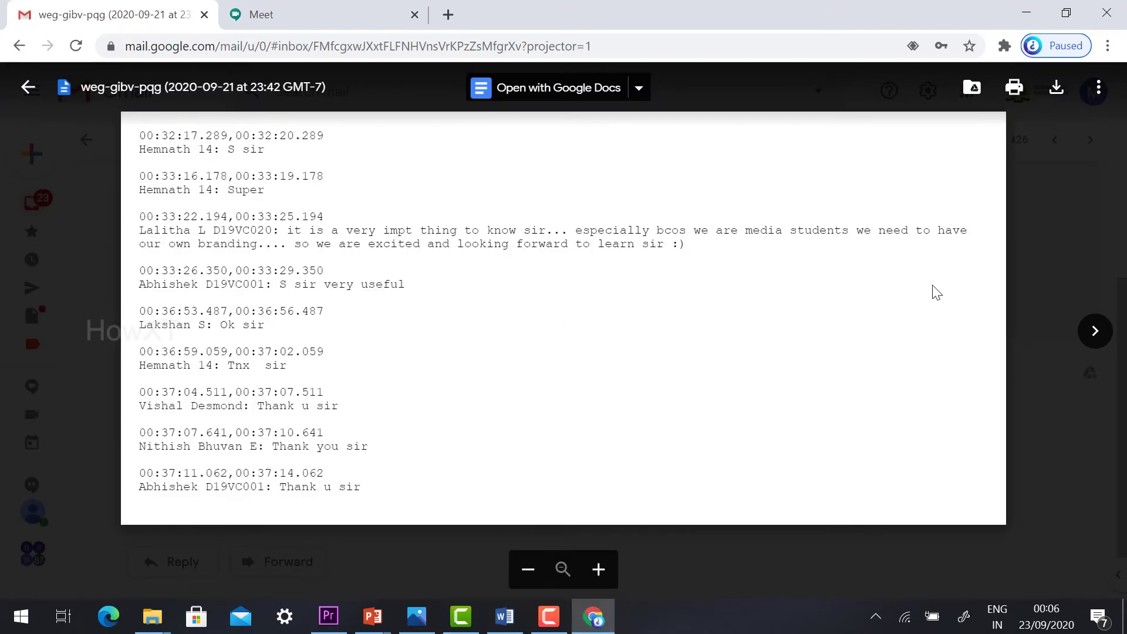
{"action": "left_click", "coordinate": [1046, 216]}
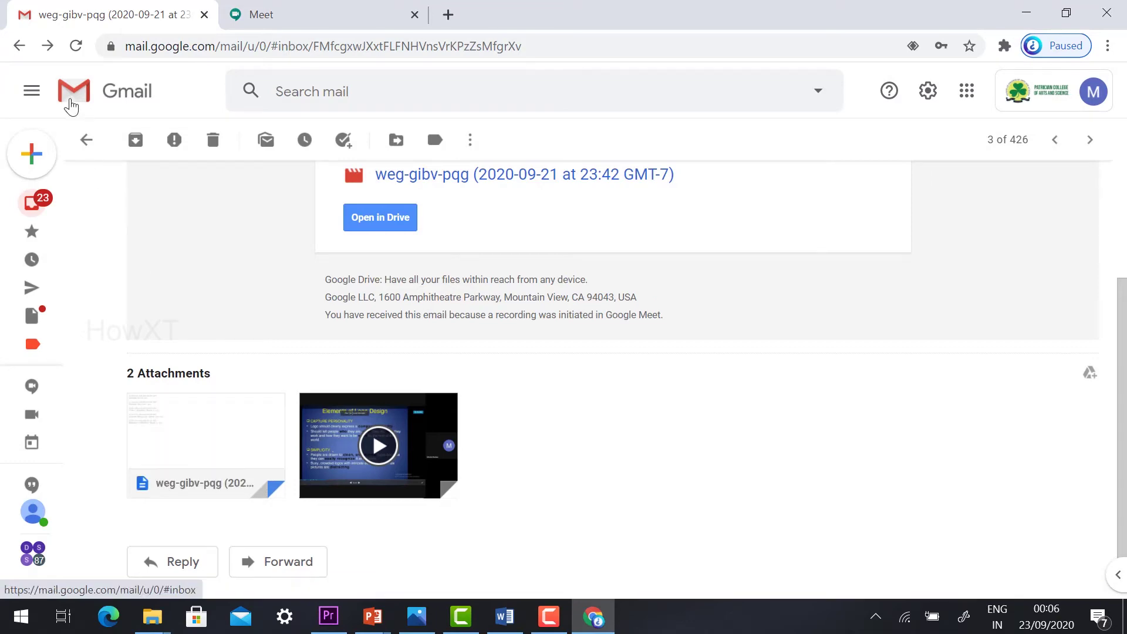
Return to the ptn-yodv-ewd recording email and look over its video thumbnail.
{"action": "left_click", "coordinate": [86, 140]}
{"action": "left_click", "coordinate": [204, 278]}
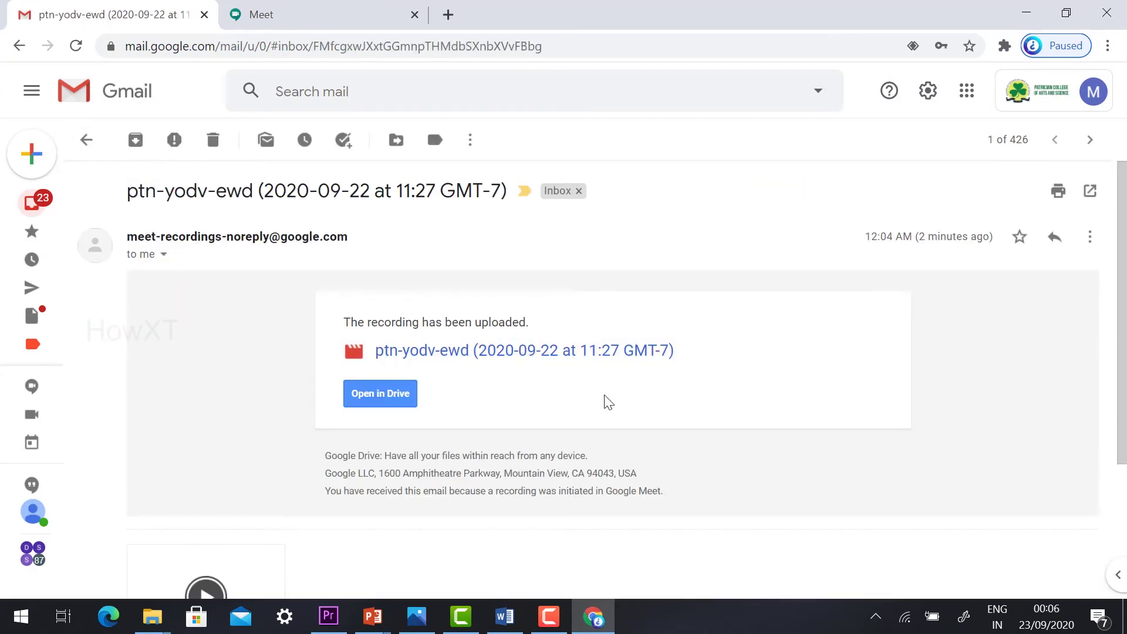
{"action": "scroll", "coordinate": [268, 370], "scroll_direction": "down", "scroll_amount": 3}
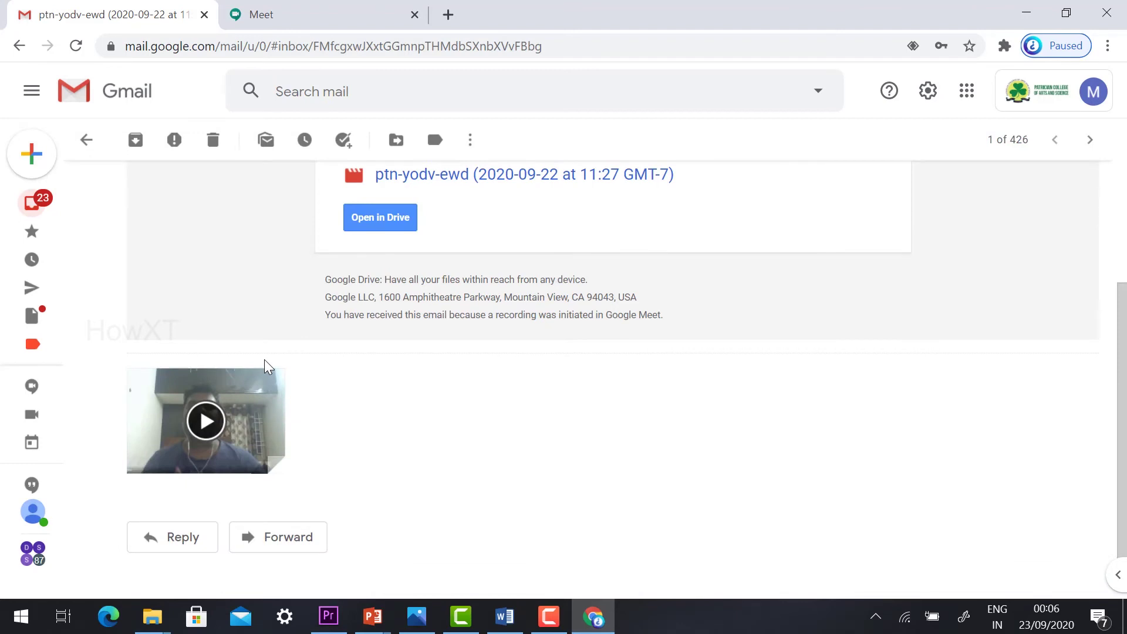
{"action": "scroll", "coordinate": [268, 367], "scroll_direction": "up", "scroll_amount": 2}
{"action": "scroll", "coordinate": [268, 367], "scroll_direction": "up", "scroll_amount": 2}
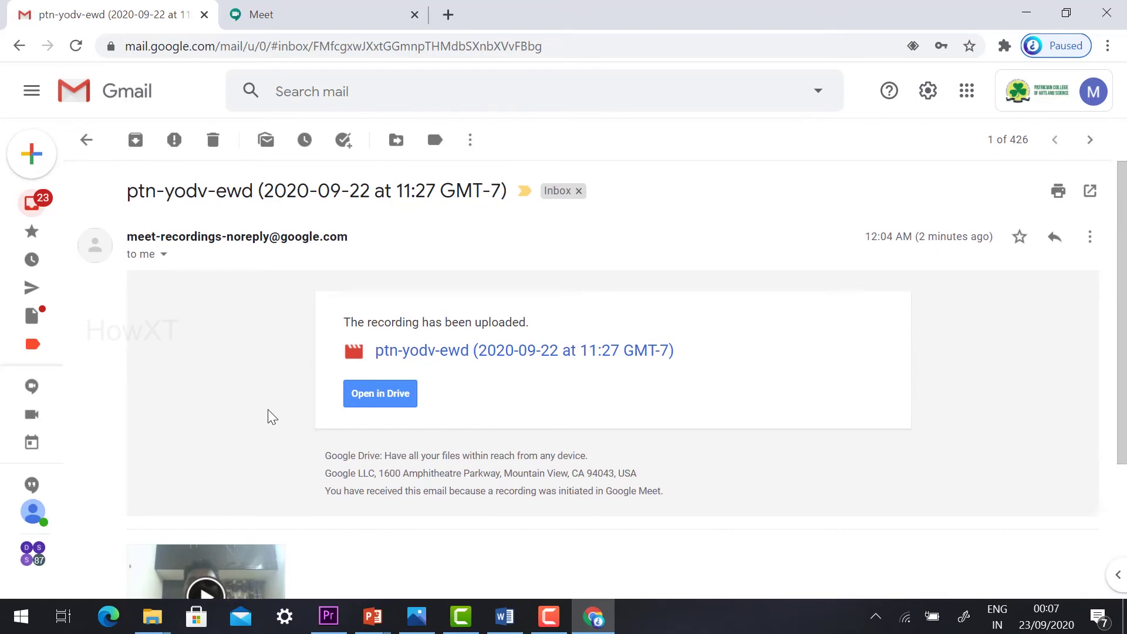
Open the ptn-yodv-ewd recording in Google Drive and bring up its Share dialog.
{"action": "left_click", "coordinate": [373, 399]}
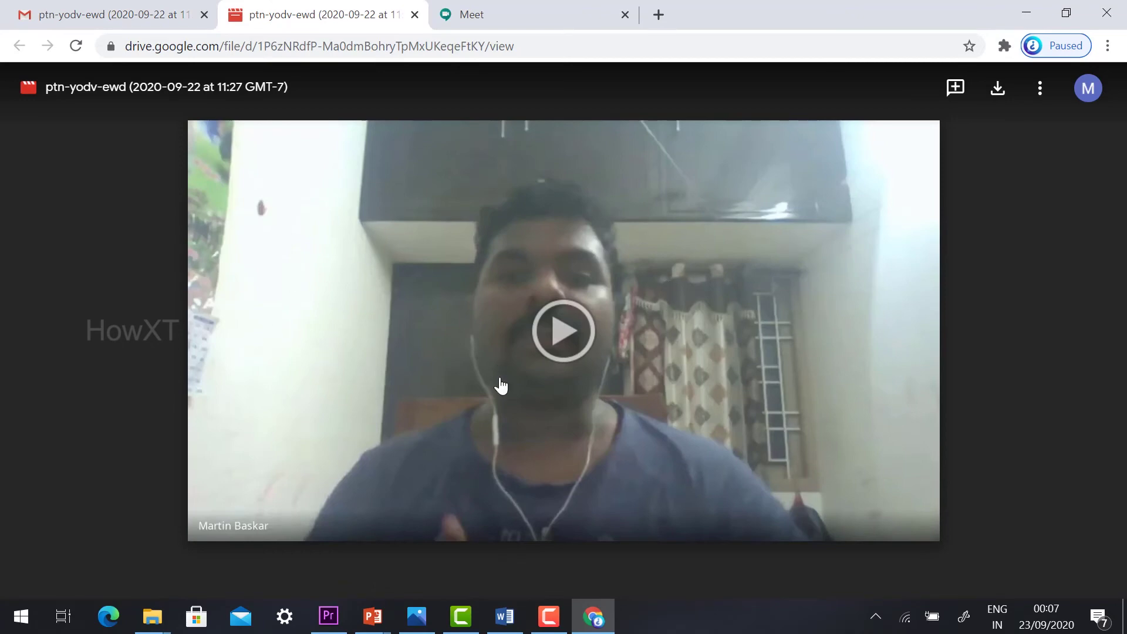
{"action": "left_click", "coordinate": [1000, 98]}
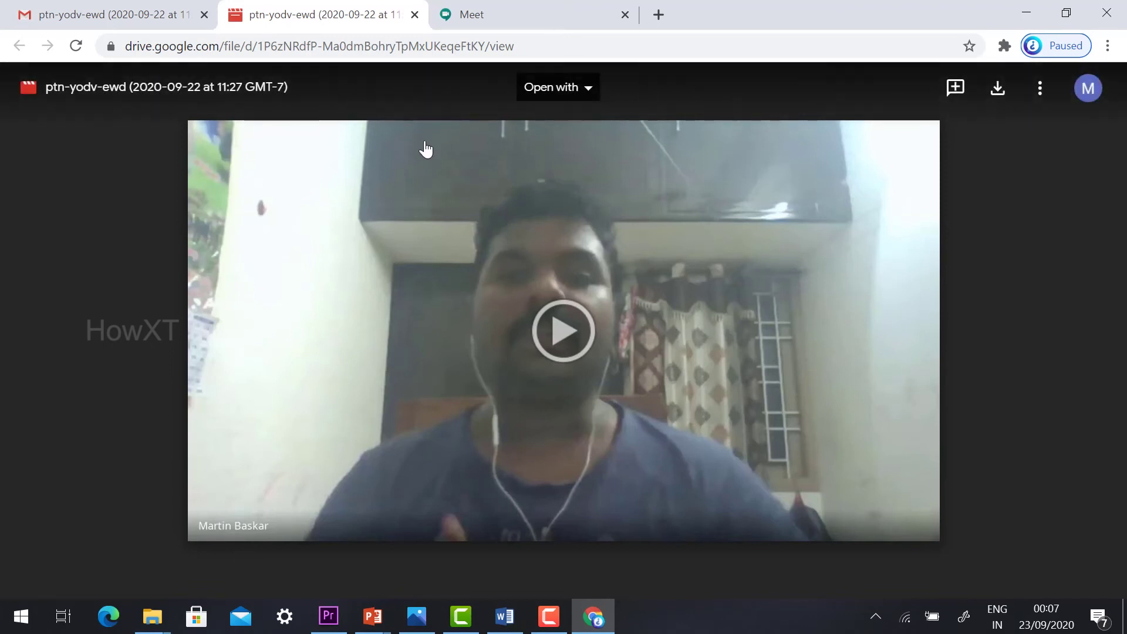
{"action": "left_click", "coordinate": [1041, 91]}
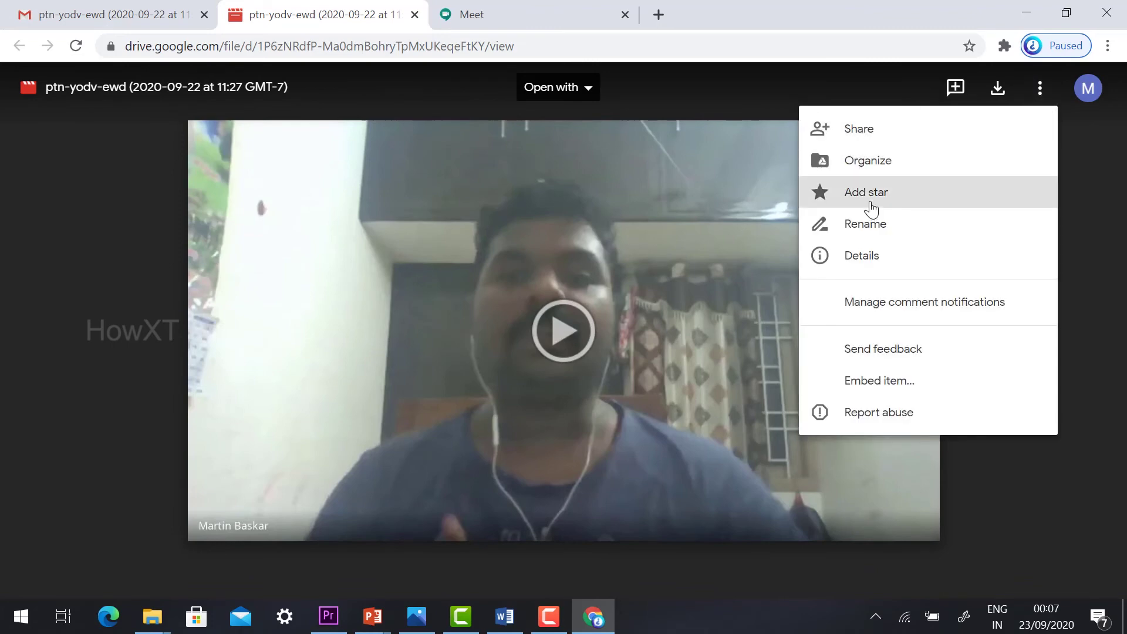
{"action": "left_click", "coordinate": [865, 144]}
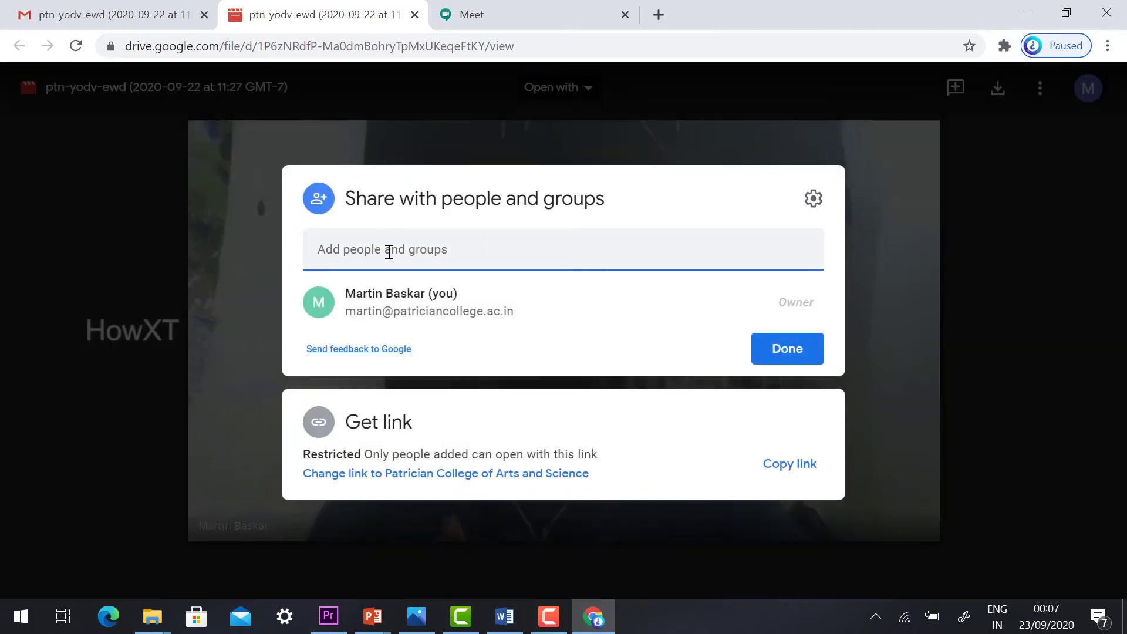
Share the recording as Viewer with the other account, noting 'This is XII A Sec Maths Qustion details class'.
{"action": "type", "text": "ho"}
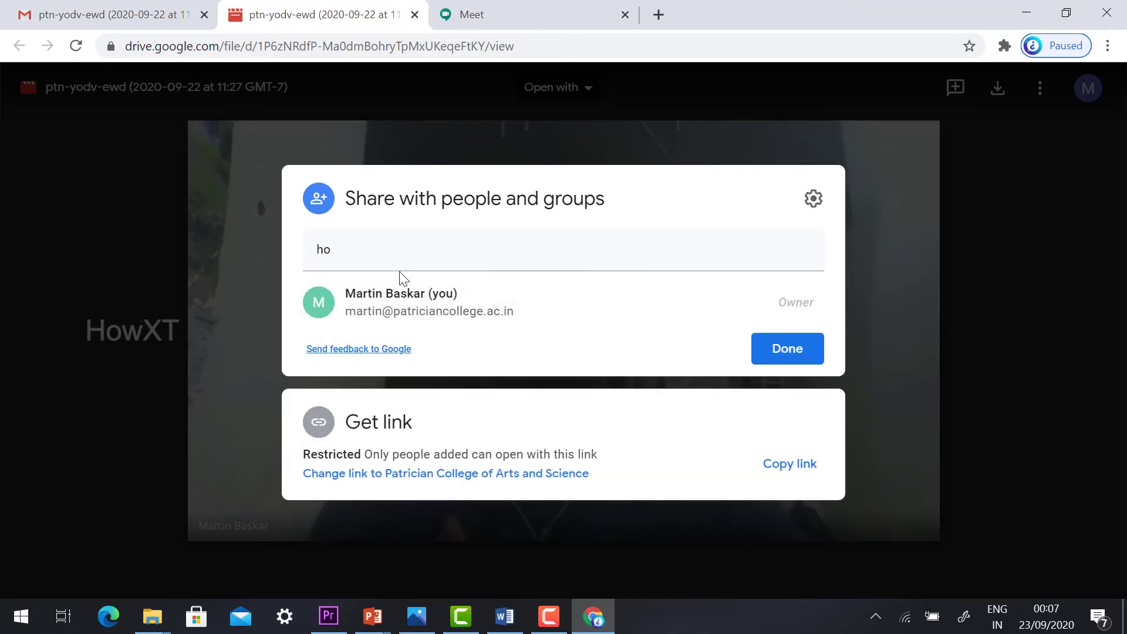
{"action": "left_click", "coordinate": [413, 294]}
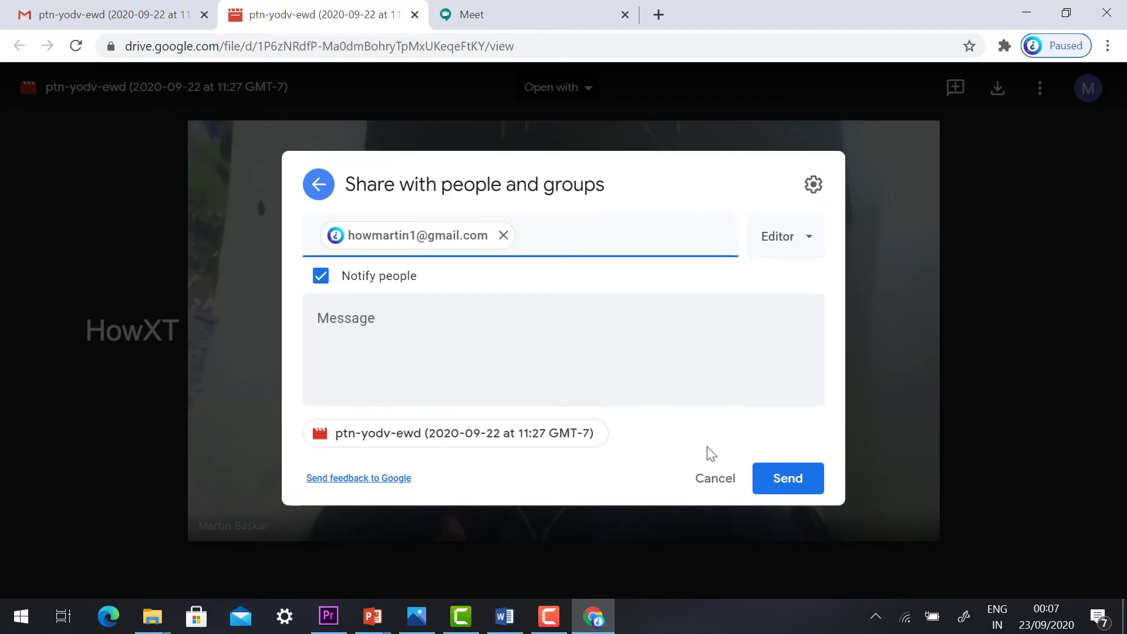
{"action": "left_click", "coordinate": [788, 240]}
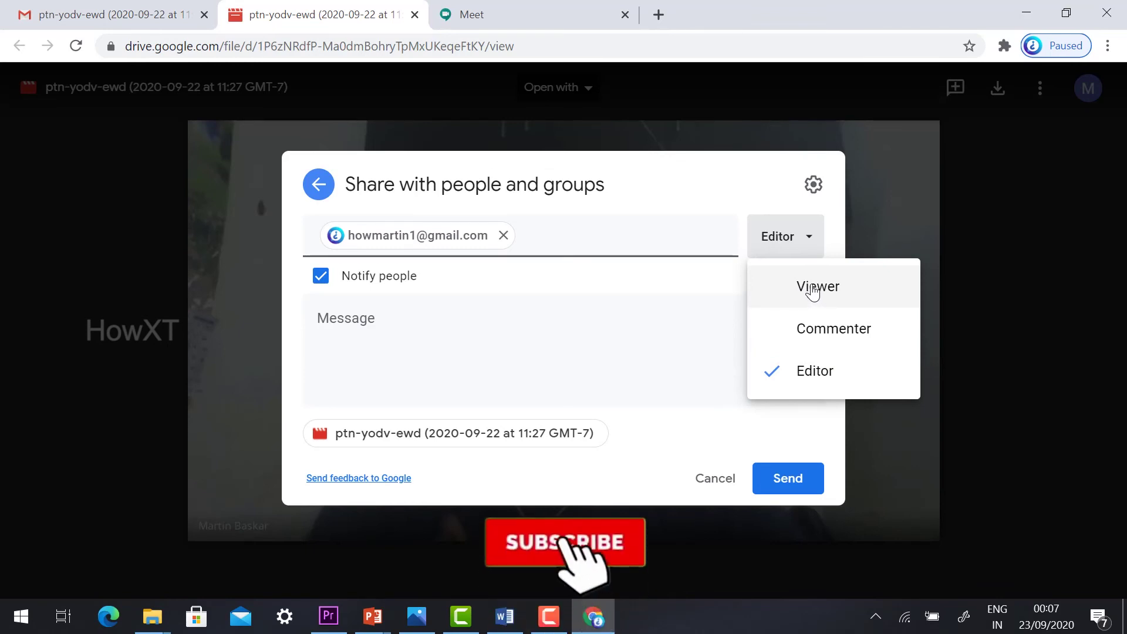
{"action": "left_click", "coordinate": [813, 291]}
{"action": "left_click", "coordinate": [418, 320]}
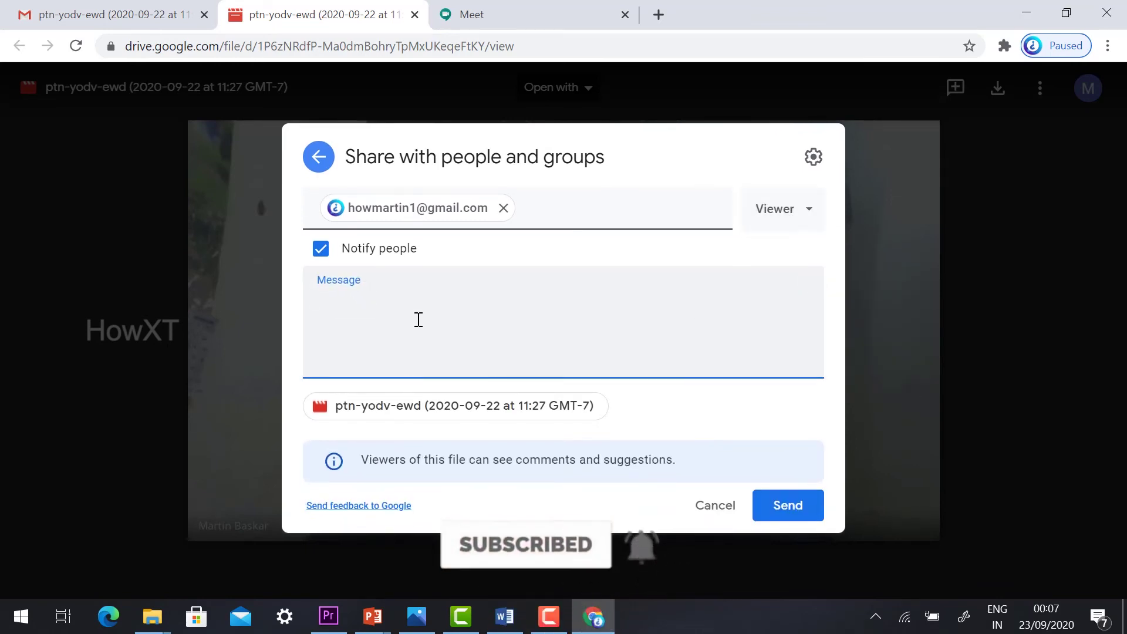
{"action": "type", "text": "This is XII A Sec Maths Qustion details class"}
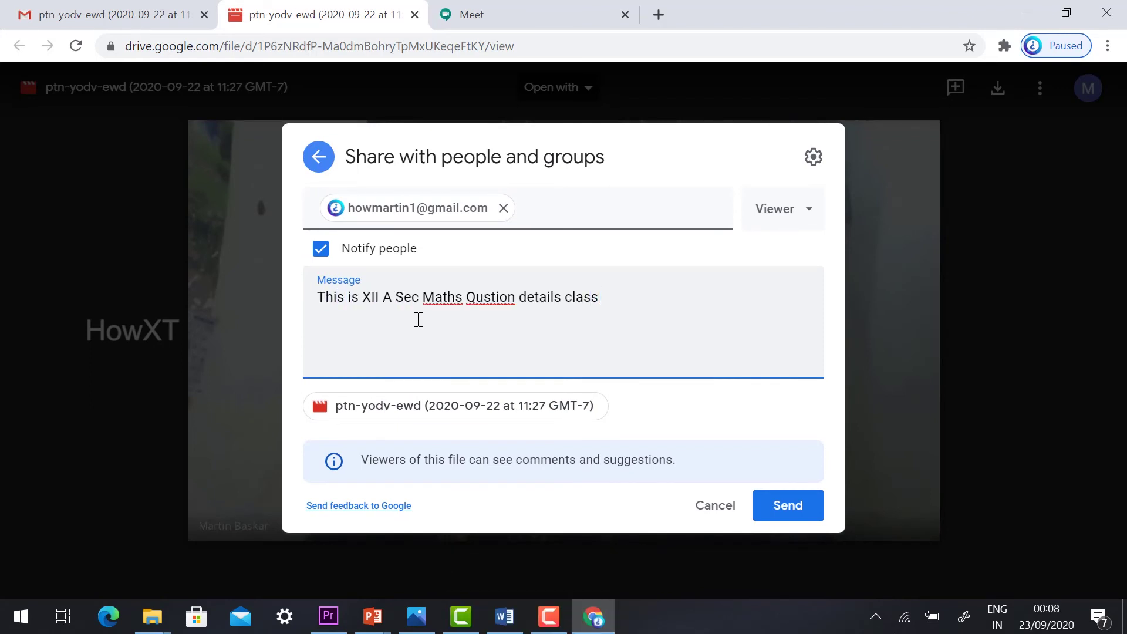
{"action": "left_click", "coordinate": [787, 505]}
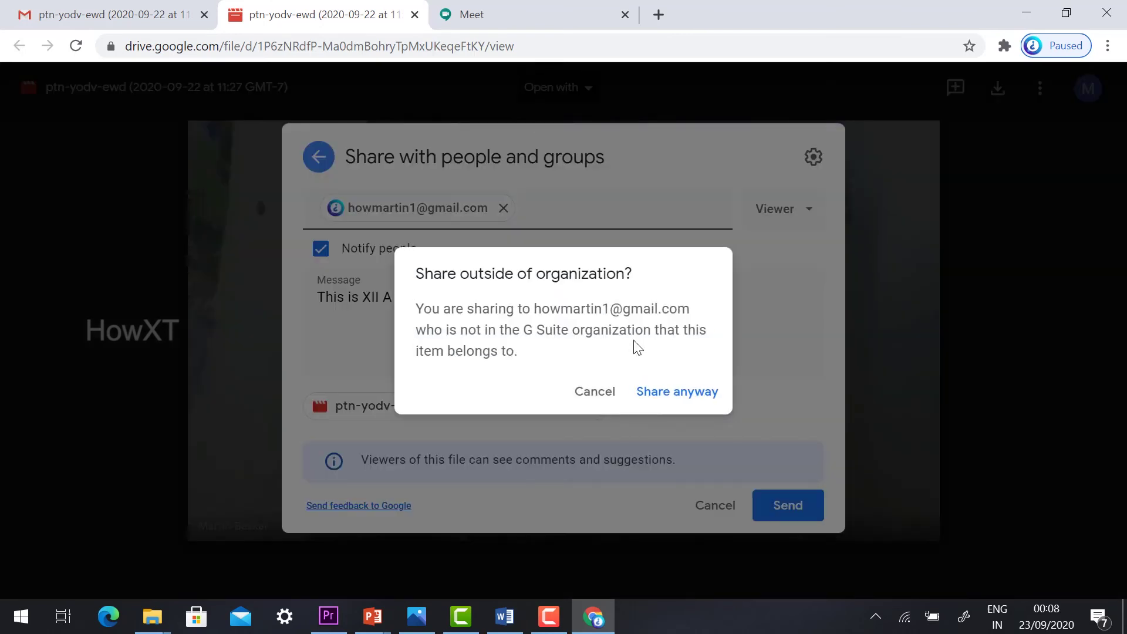
{"action": "left_click", "coordinate": [646, 393]}
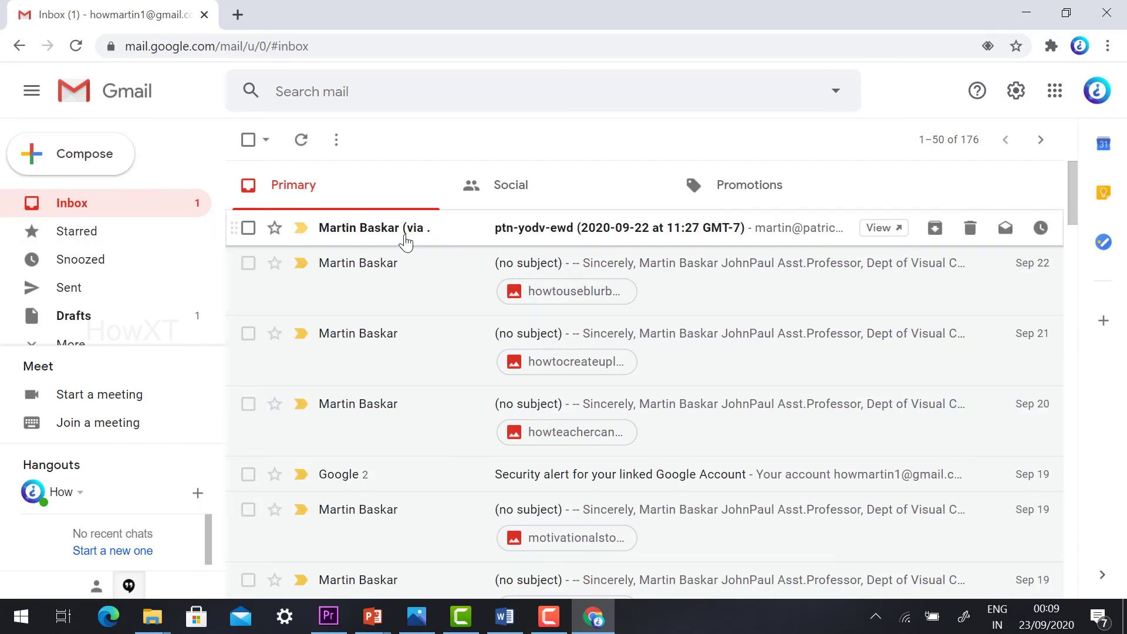
Open the shared-recording email with the Maths class note and start playing the 1:26 video.
{"action": "left_click", "coordinate": [646, 235]}
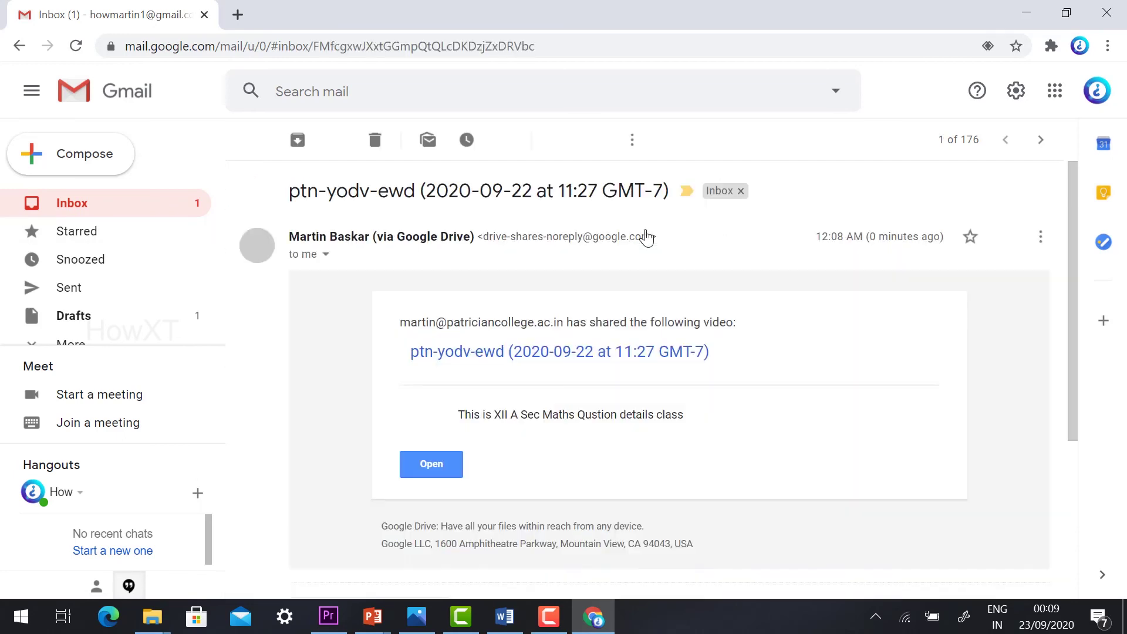
{"action": "scroll", "coordinate": [693, 264], "scroll_direction": "down", "scroll_amount": 2}
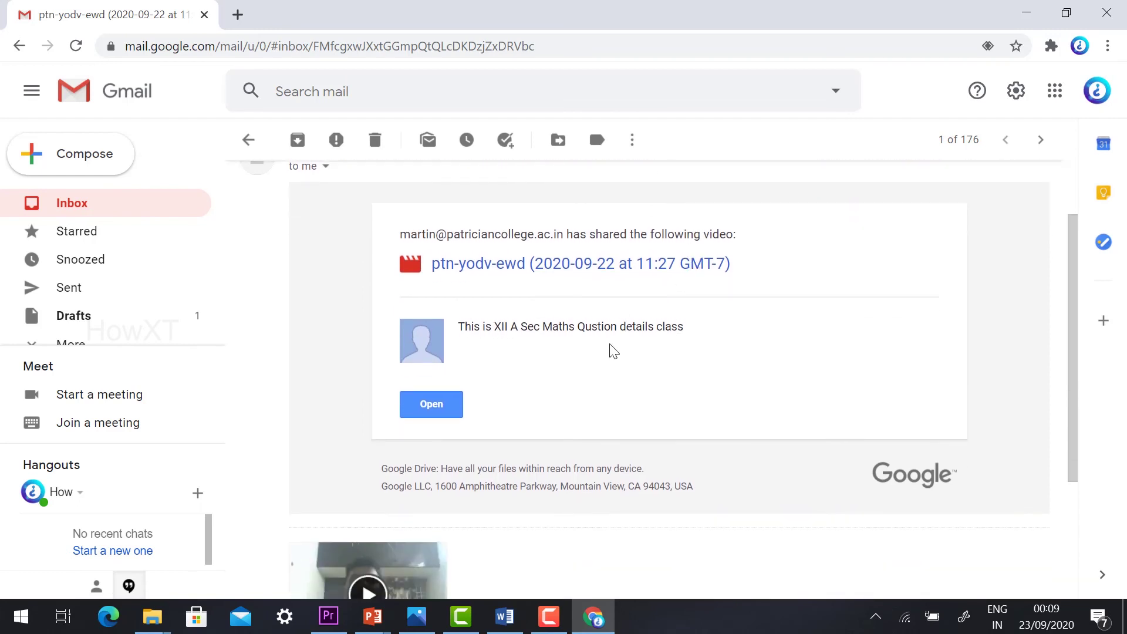
{"action": "scroll", "coordinate": [719, 343], "scroll_direction": "down", "scroll_amount": 3}
{"action": "scroll", "coordinate": [581, 396], "scroll_direction": "up", "scroll_amount": 5}
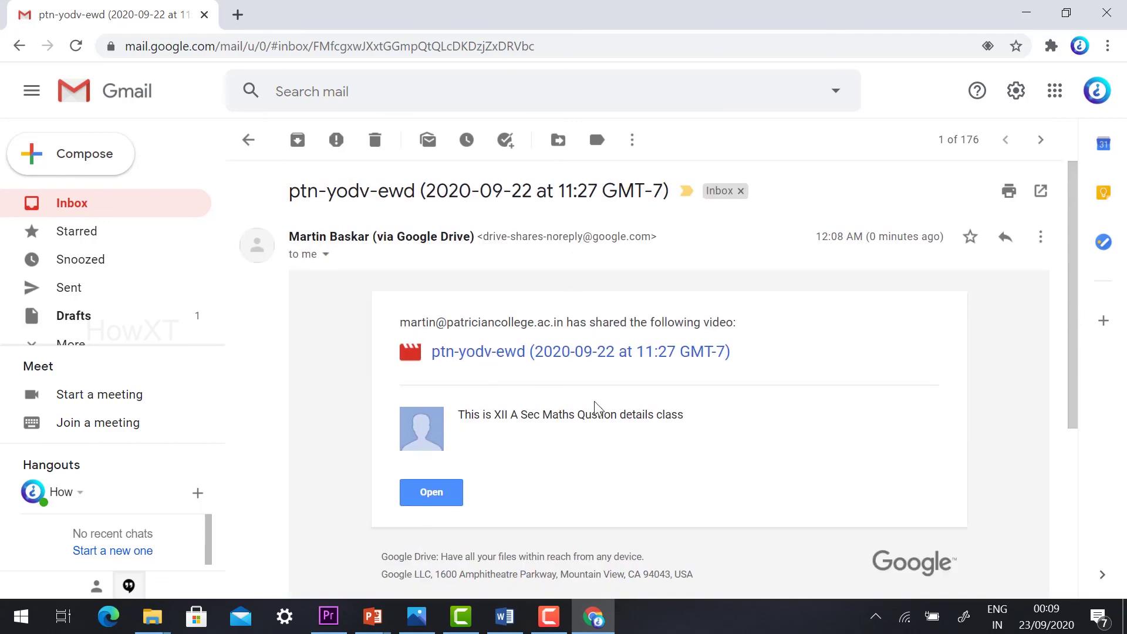
{"action": "scroll", "coordinate": [704, 428], "scroll_direction": "down", "scroll_amount": 5}
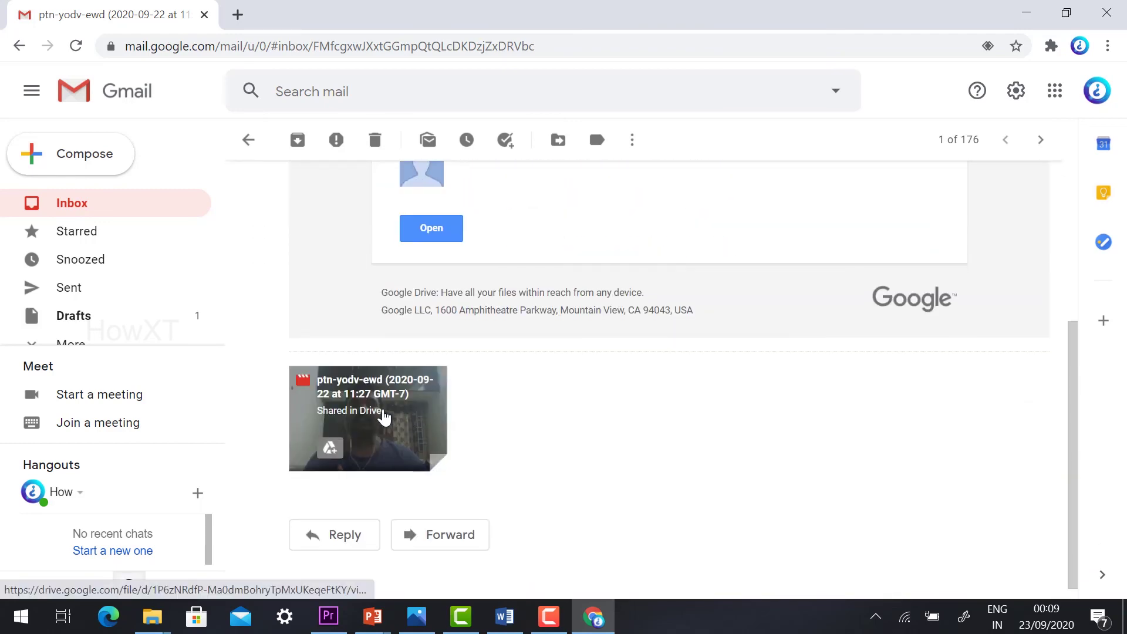
{"action": "left_click", "coordinate": [378, 388]}
{"action": "left_click", "coordinate": [560, 352]}
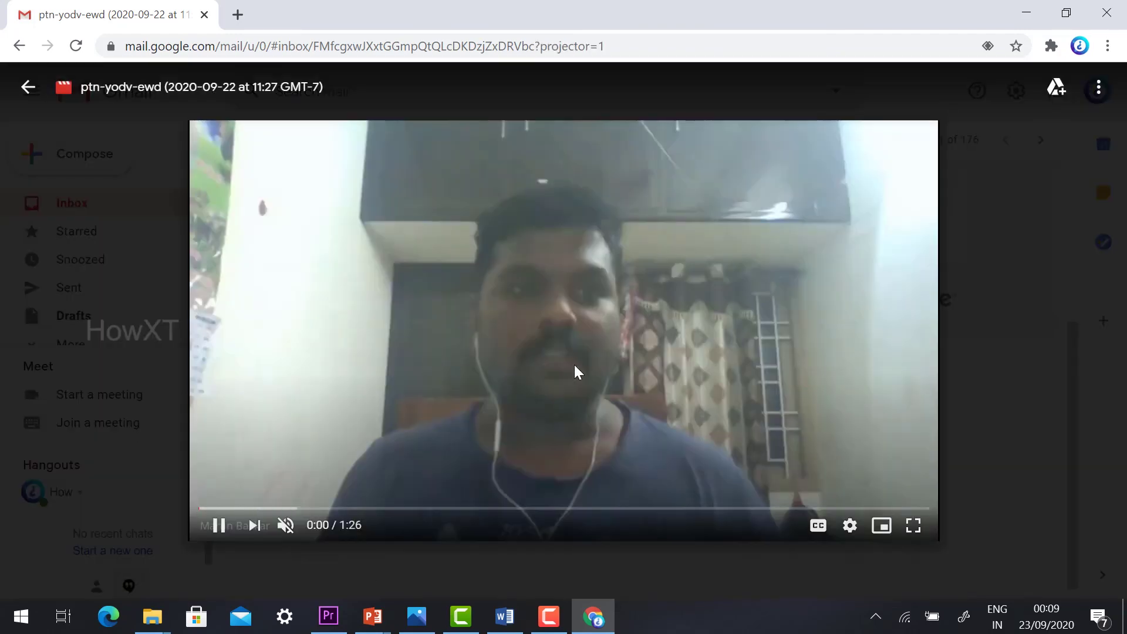
Skip ahead past the screen-share and Online exam slides to the exam-paper section around 0:47.
{"action": "left_click", "coordinate": [354, 508]}
{"action": "left_click", "coordinate": [475, 508]}
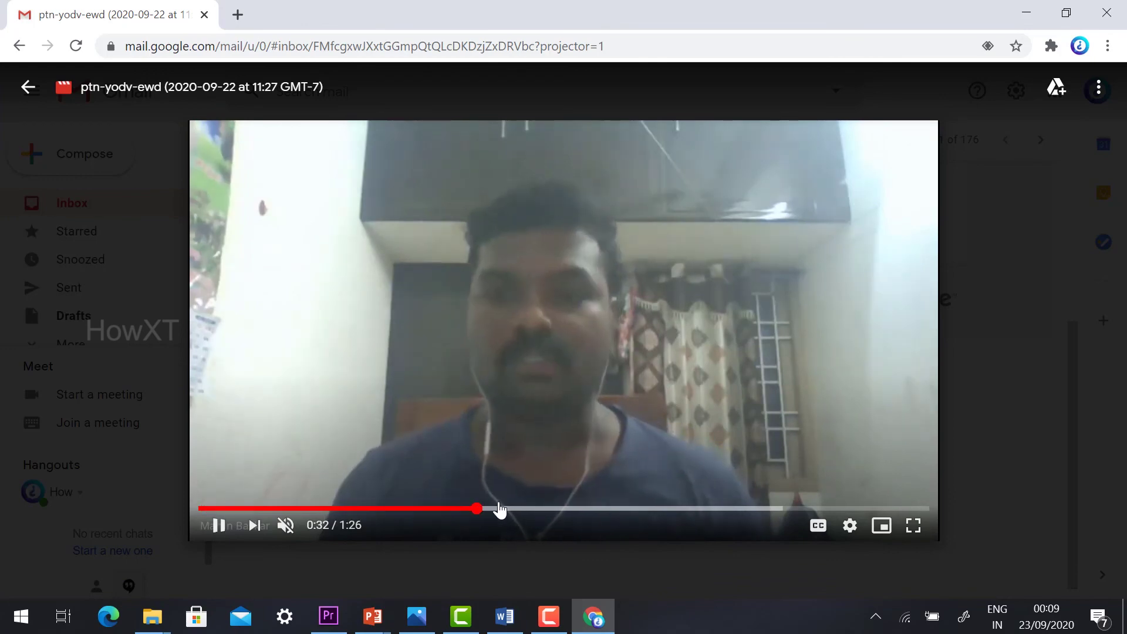
{"action": "left_click", "coordinate": [558, 509]}
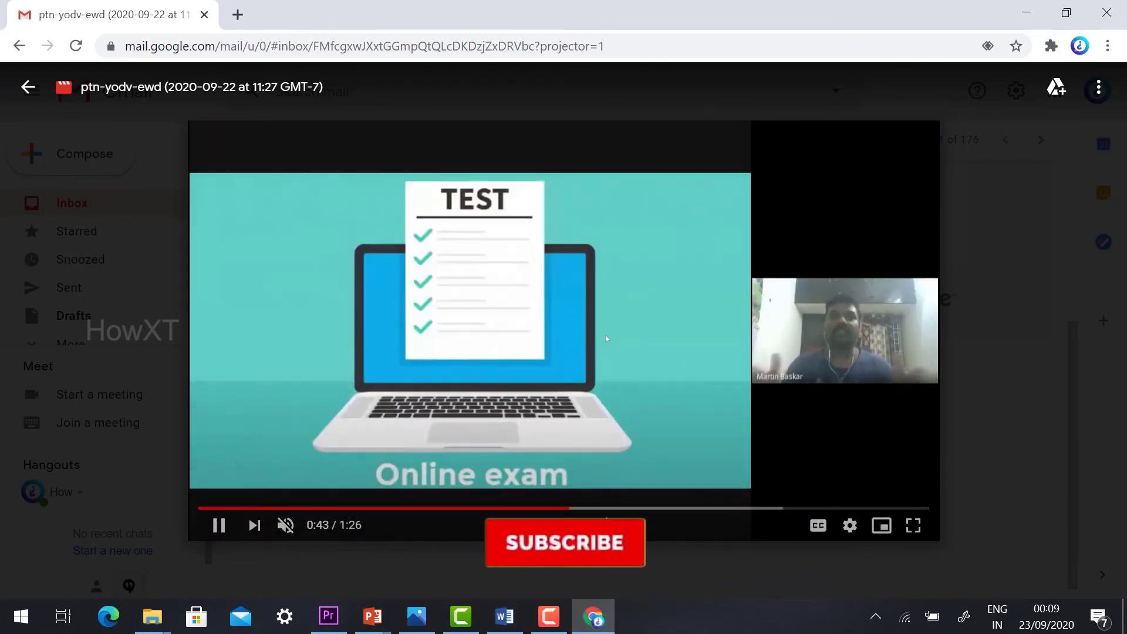
{"action": "left_click", "coordinate": [597, 508]}
{"action": "left_click", "coordinate": [624, 508]}
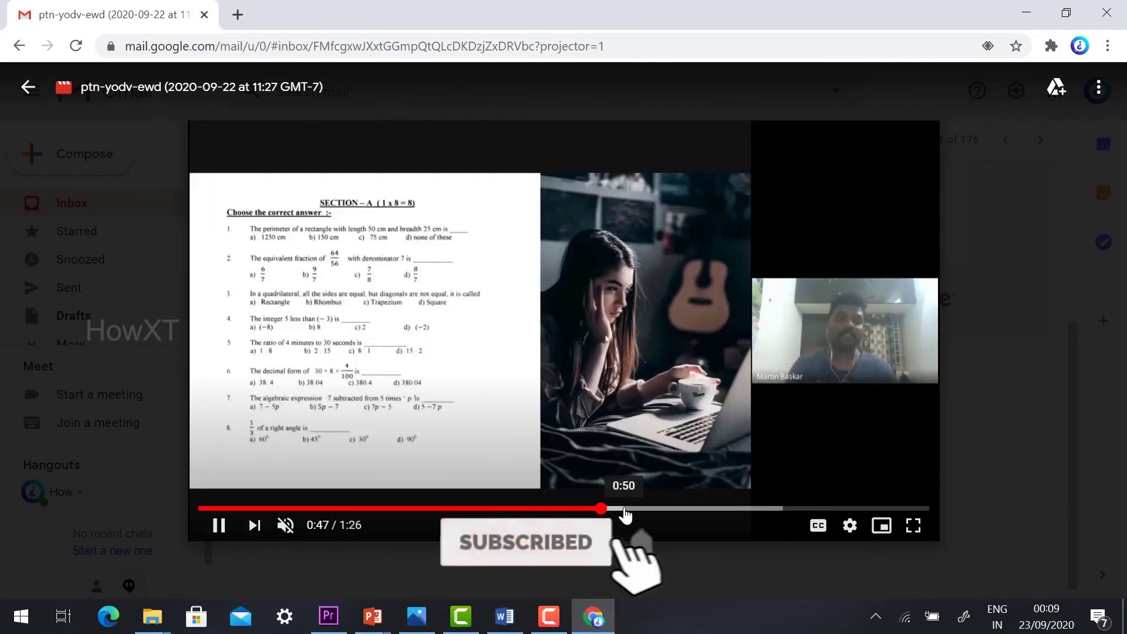